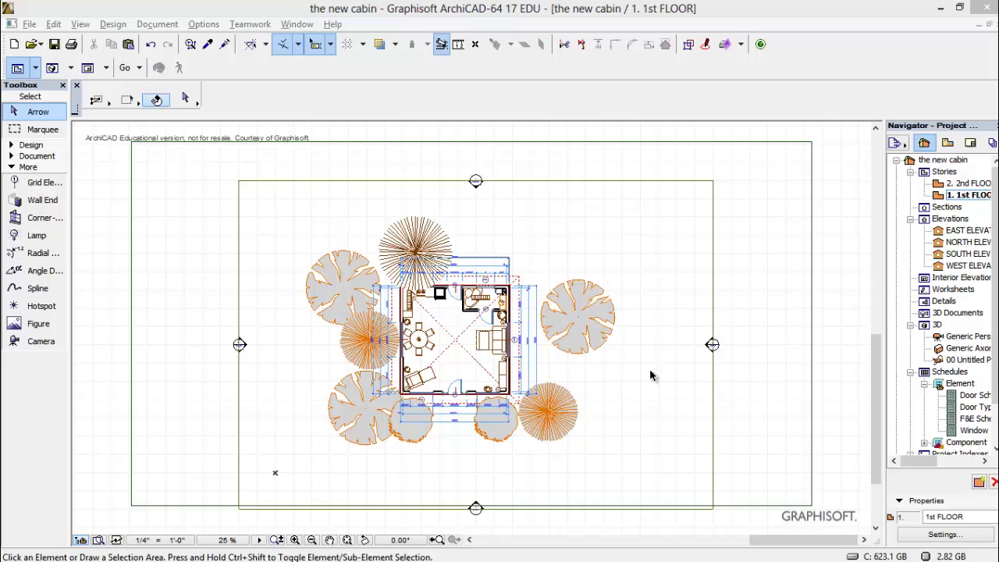
Check the A-101 1st FLOOR PLAN layout and return to the 1st FLOOR view in the Drafting folder.
left_click(972, 145)
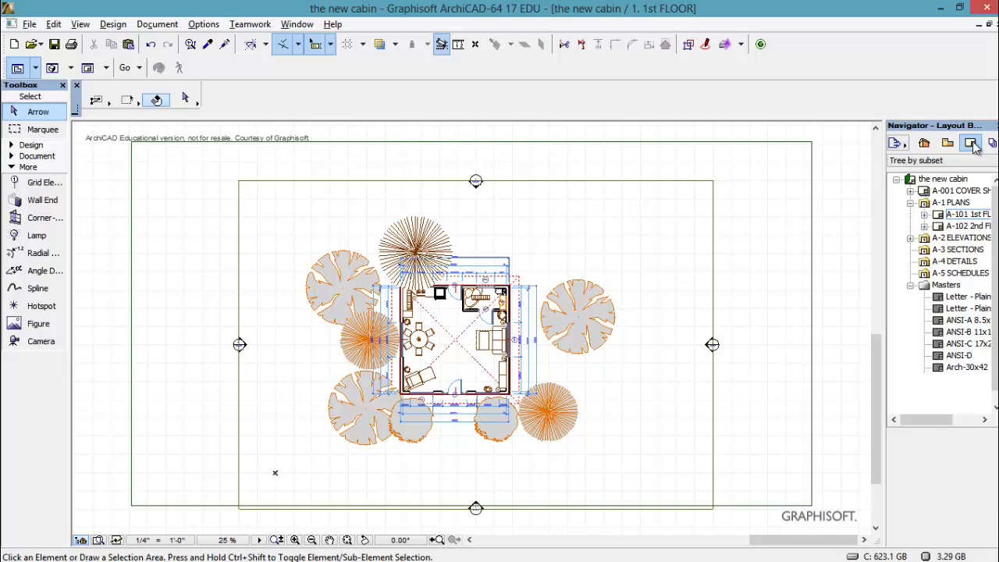
double_click(946, 215)
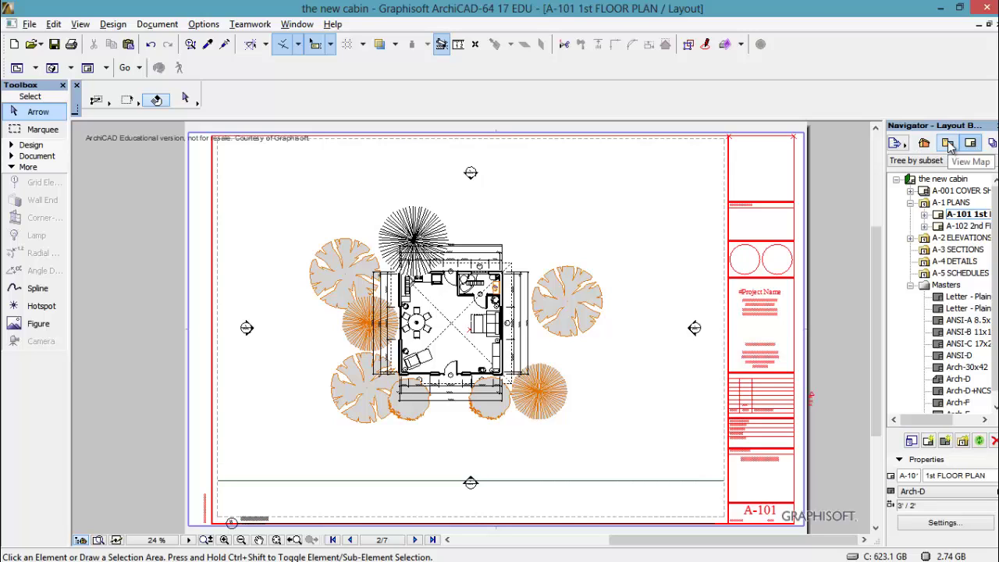
left_click(948, 142)
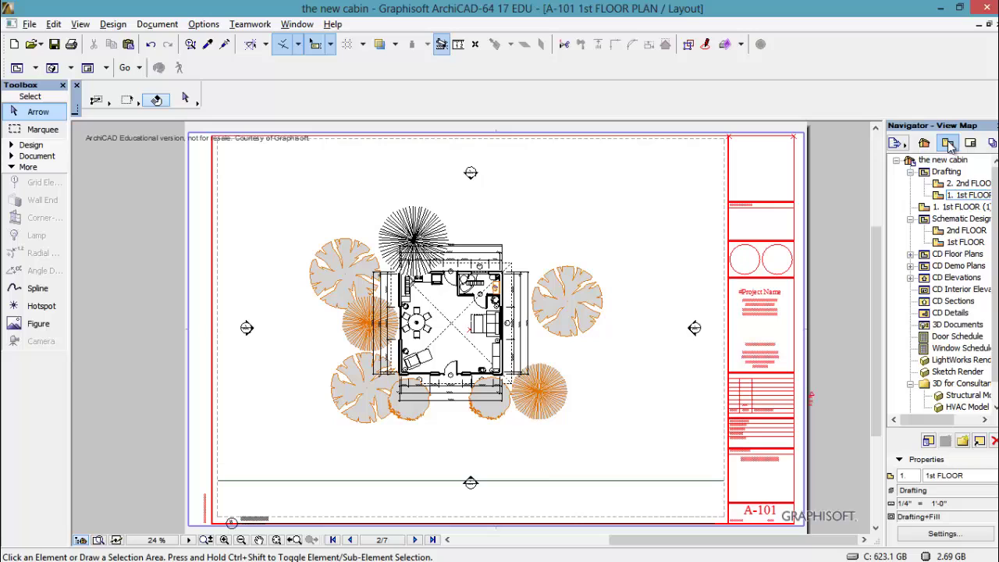
double_click(942, 195)
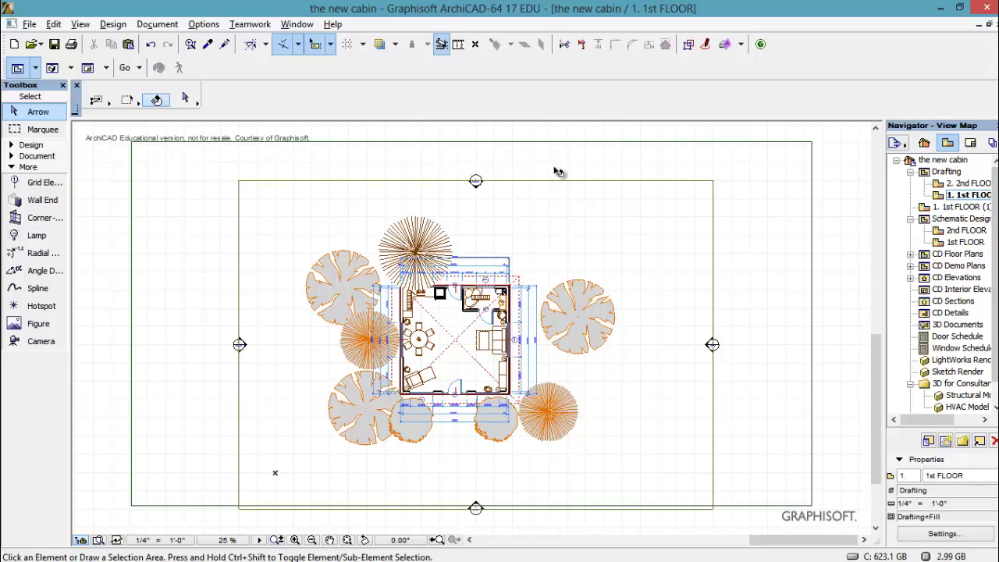
Set the layer combination of the 1st FLOOR drafting view to Floor Plan.
left_click(943, 536)
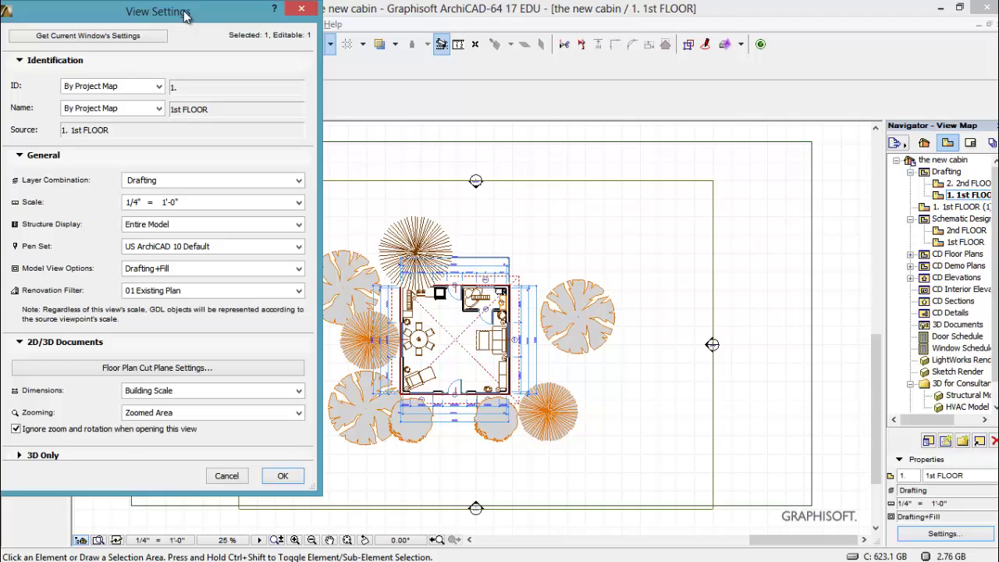
left_click_drag(189, 18, 280, 17)
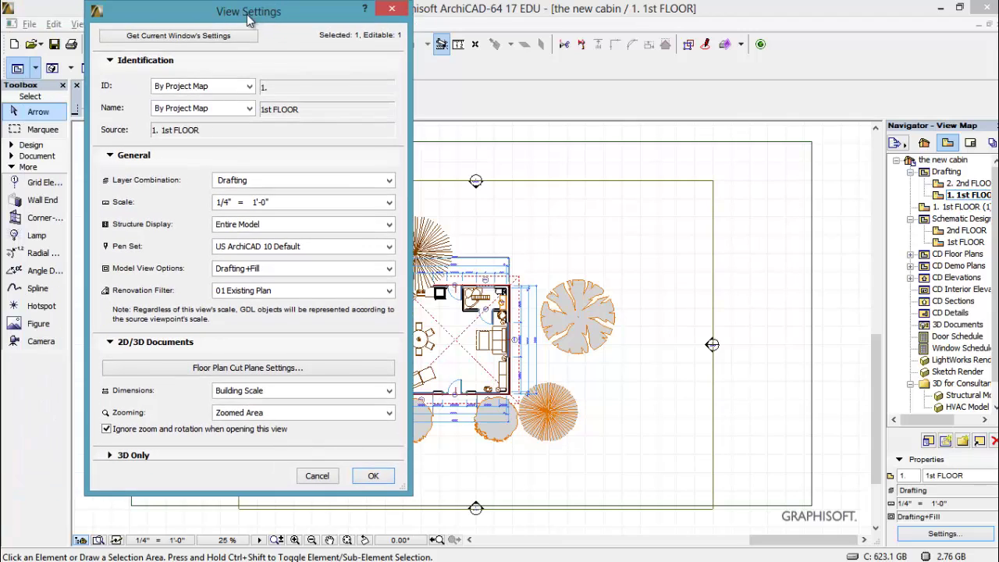
left_click(390, 182)
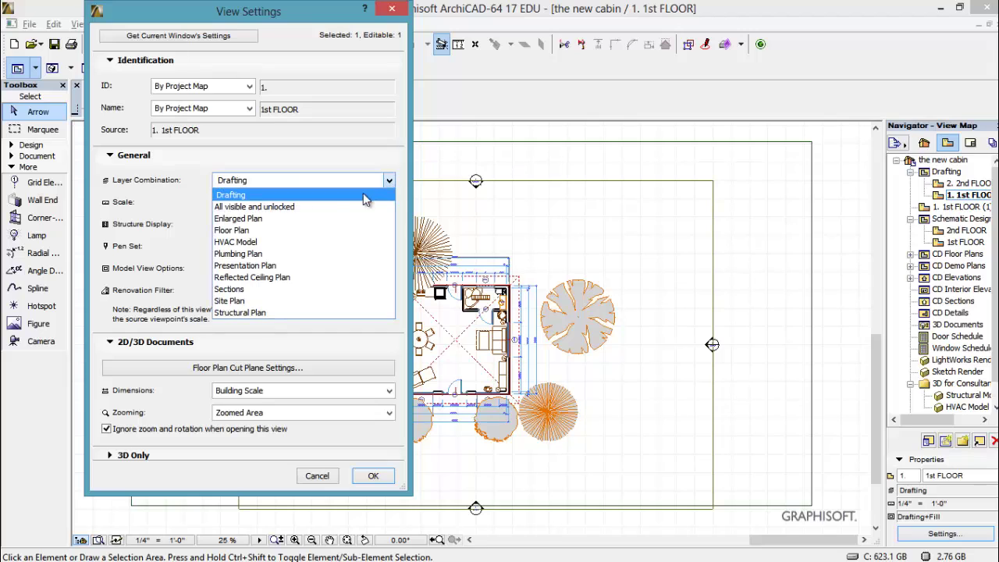
left_click(234, 231)
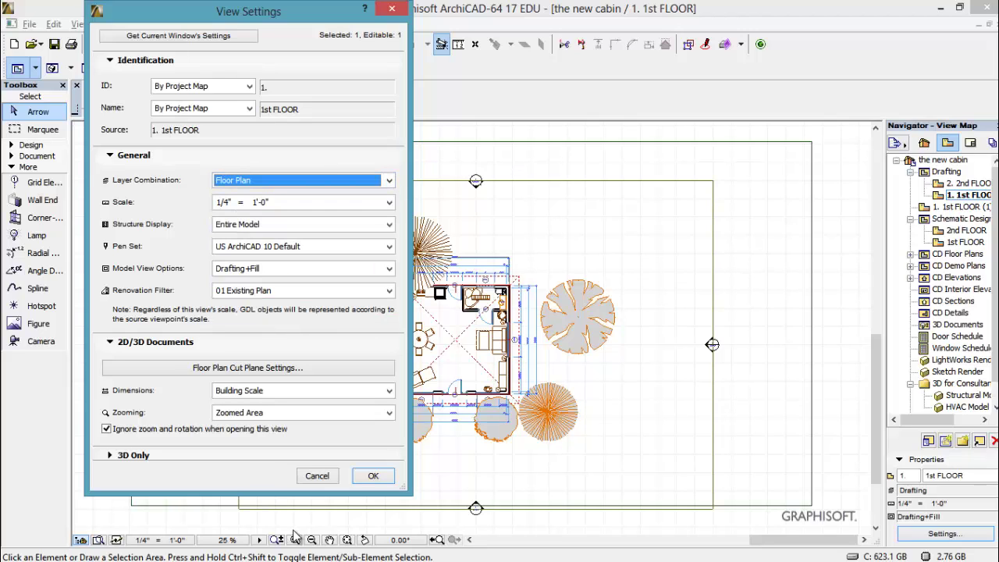
left_click(373, 475)
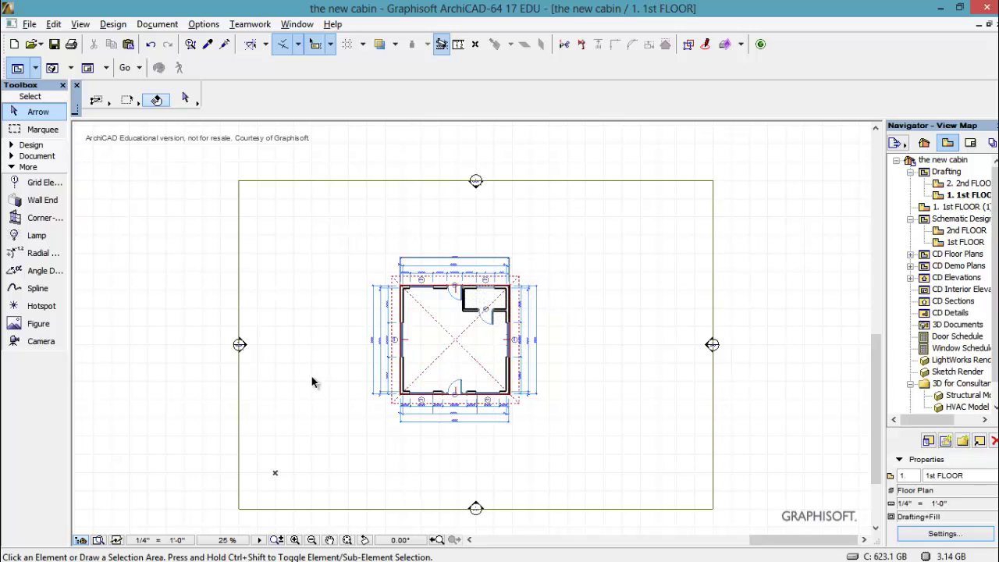
Hide the A-ROOF layer and update the Floor Plan layer combination with that change.
key("ctrl+l")
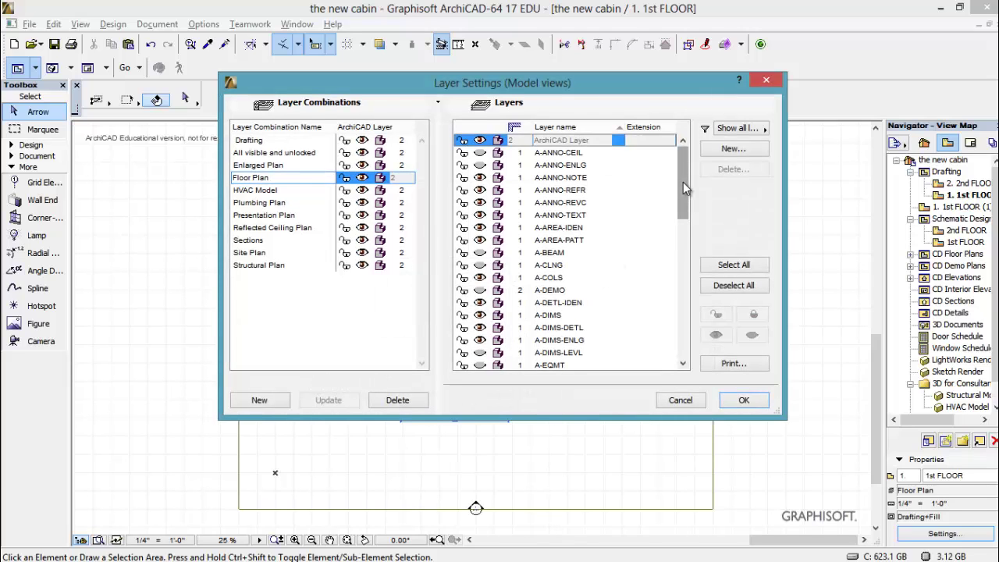
left_click_drag(683, 185, 689, 257)
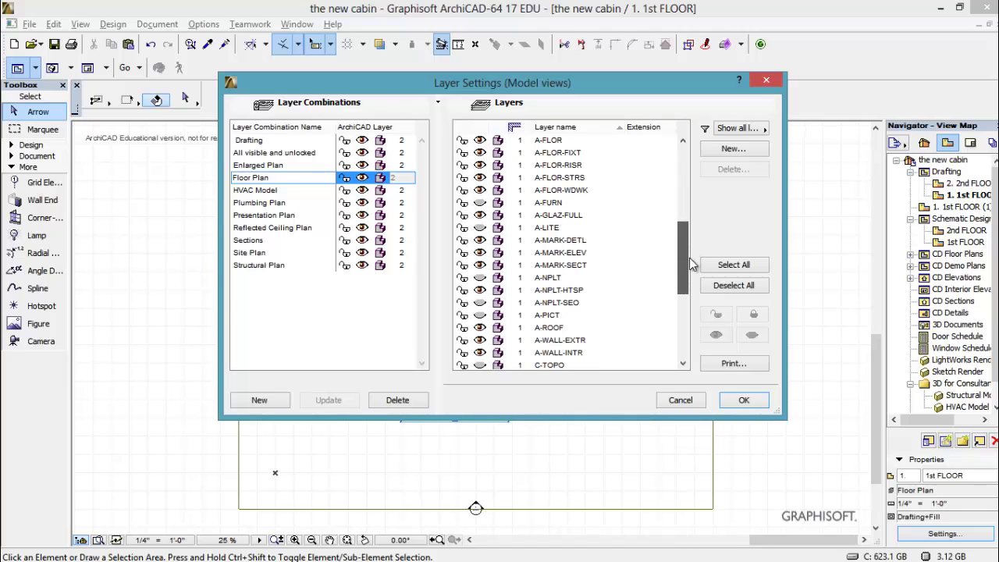
left_click(480, 327)
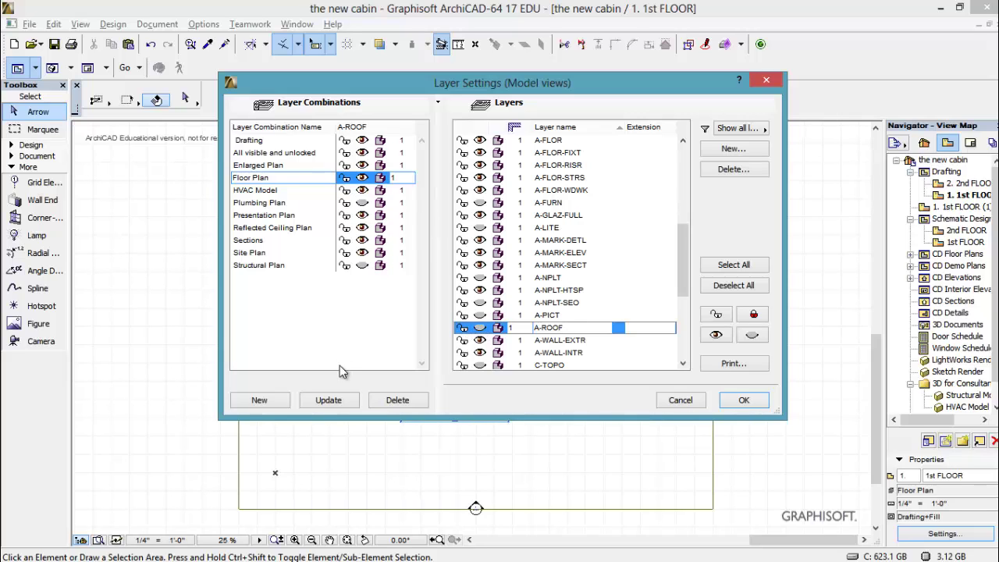
left_click(334, 405)
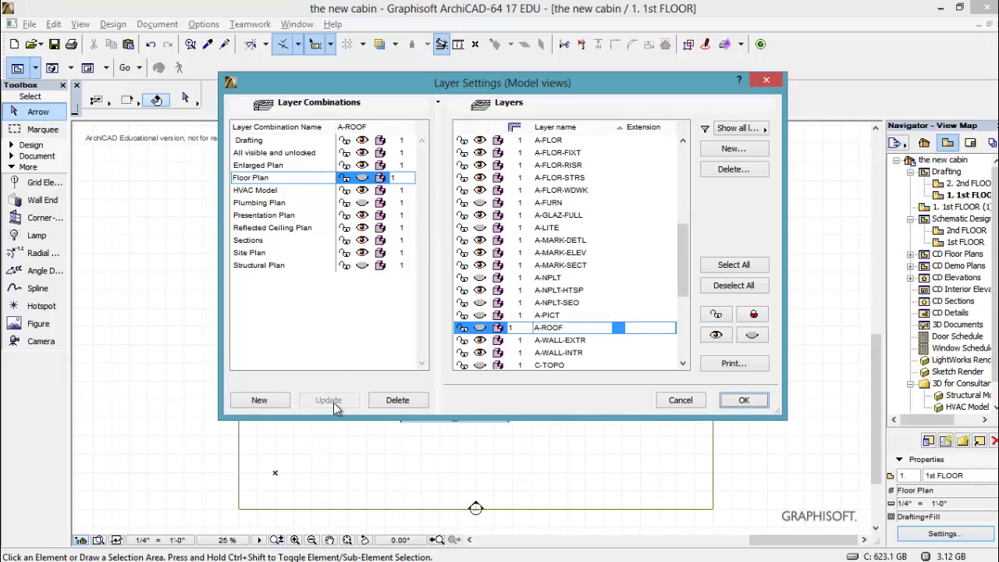
left_click(743, 401)
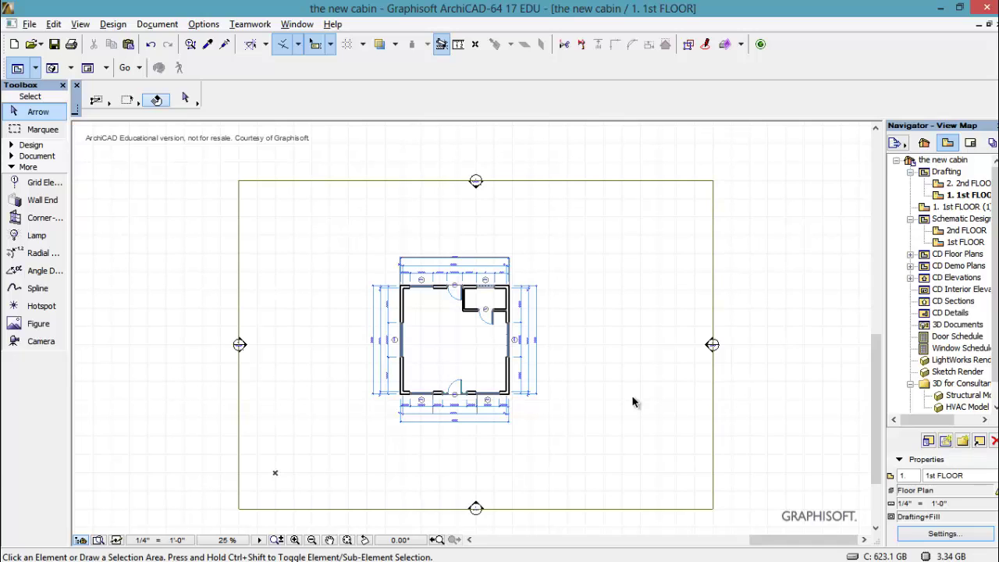
Open the A-101 1st FLOOR PLAN layout and examine the project, architect and client fields in its title block.
left_click(971, 145)
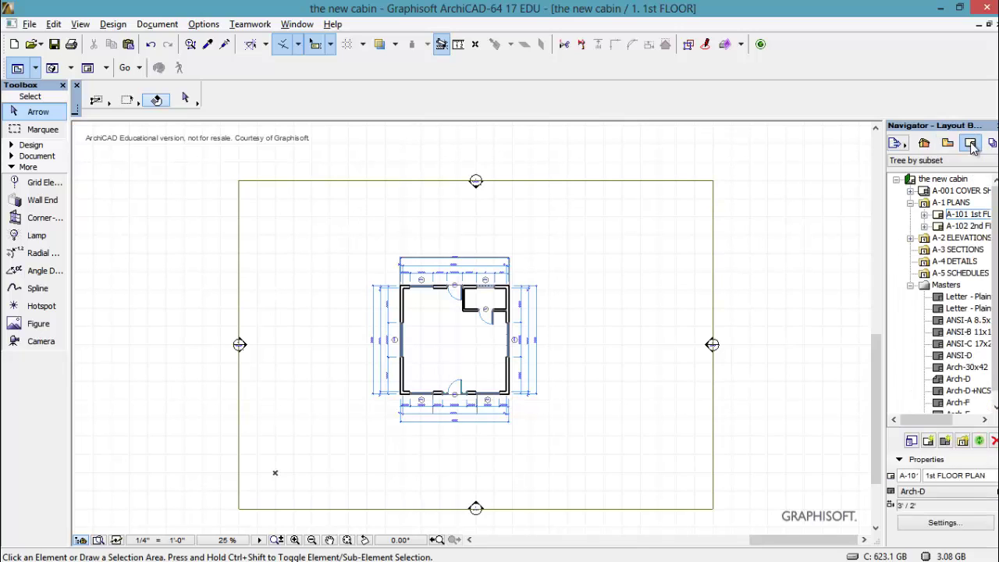
double_click(955, 216)
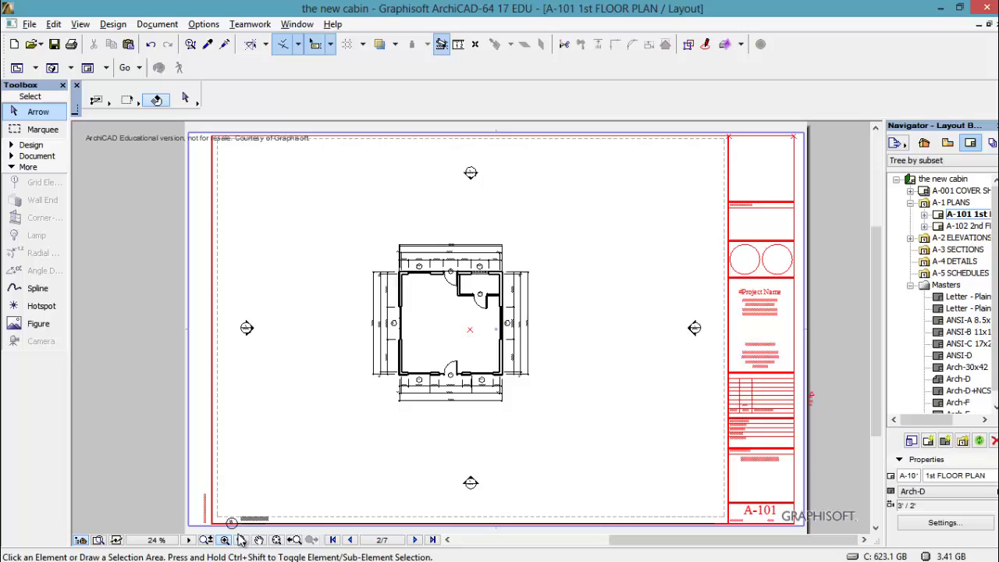
left_click(224, 540)
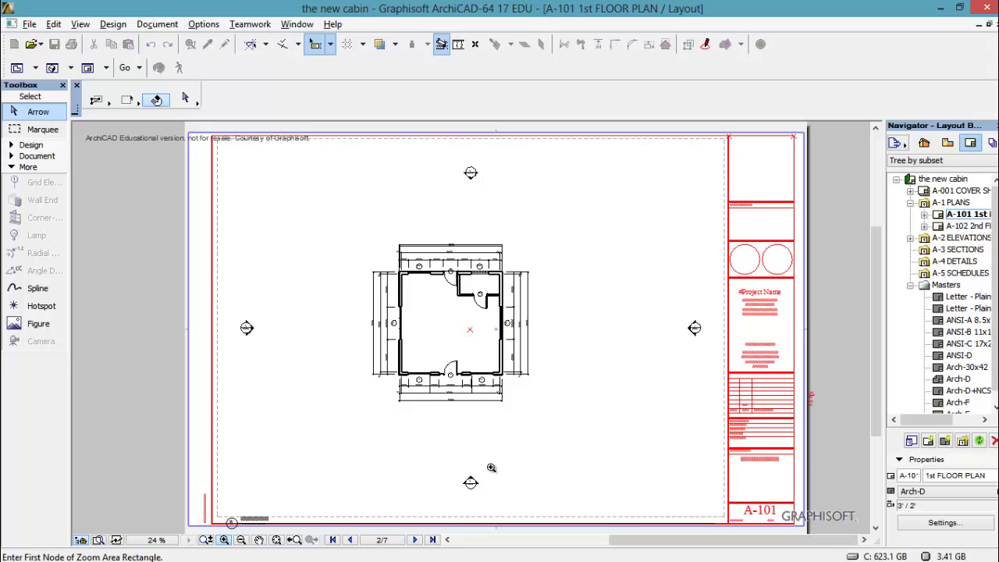
left_click(698, 380)
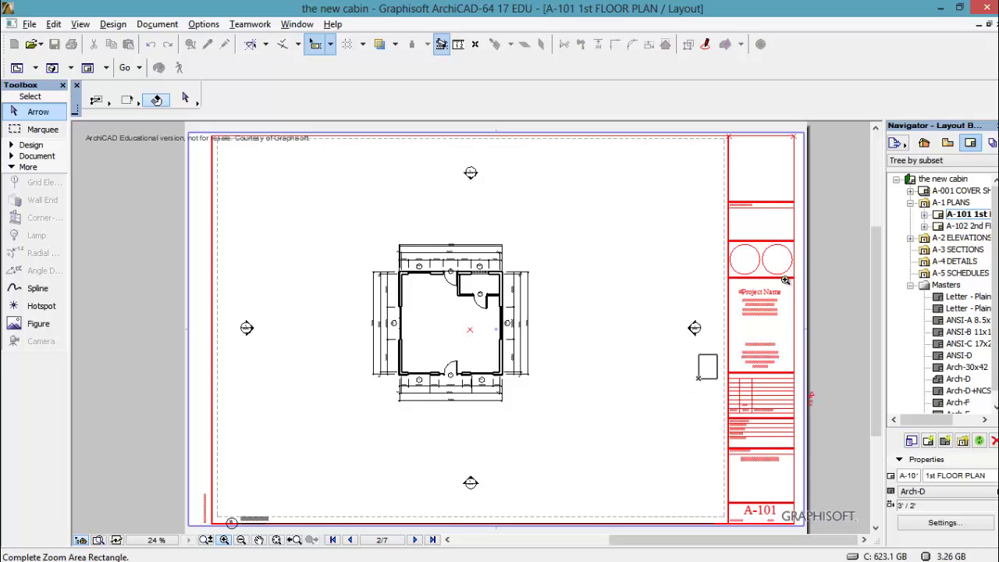
left_click(822, 247)
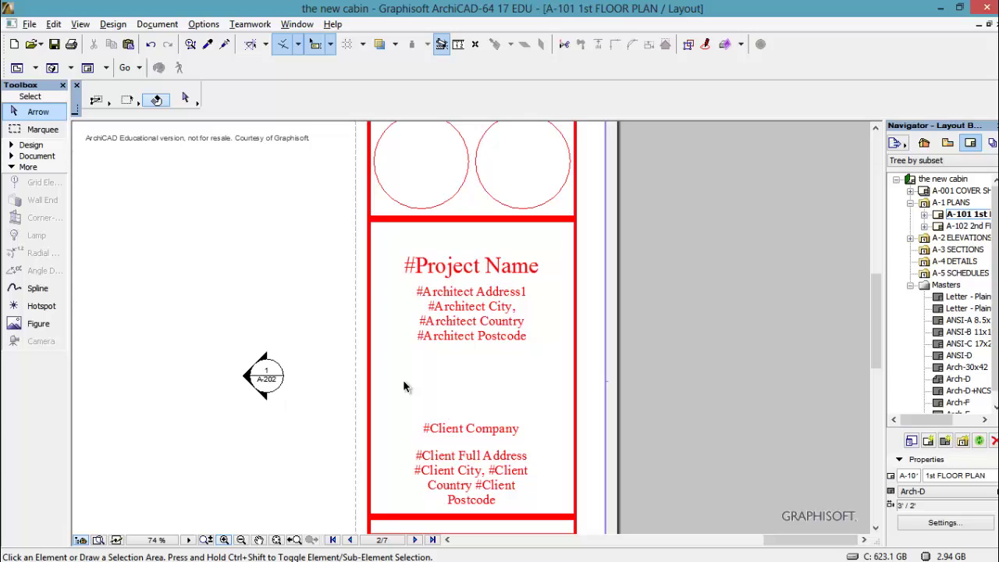
Set the project name in the project information to the client's surname followed by "New Construction".
left_click(31, 25)
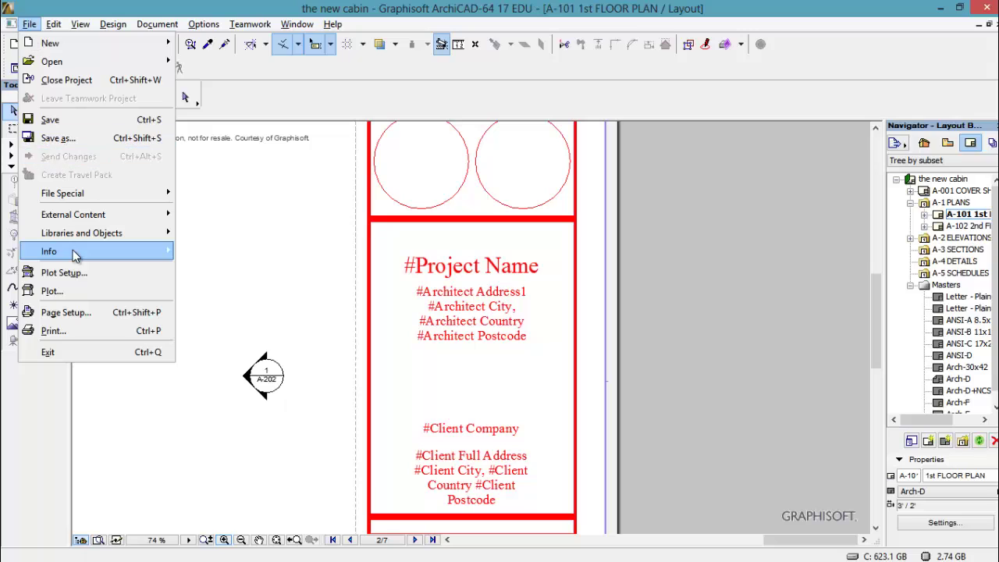
mouse_move(74, 254)
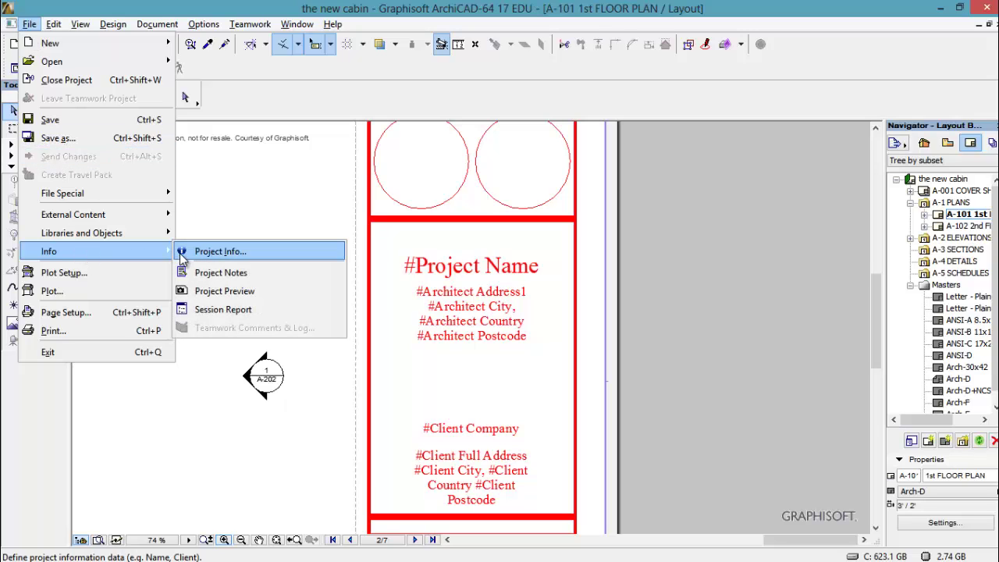
left_click(257, 251)
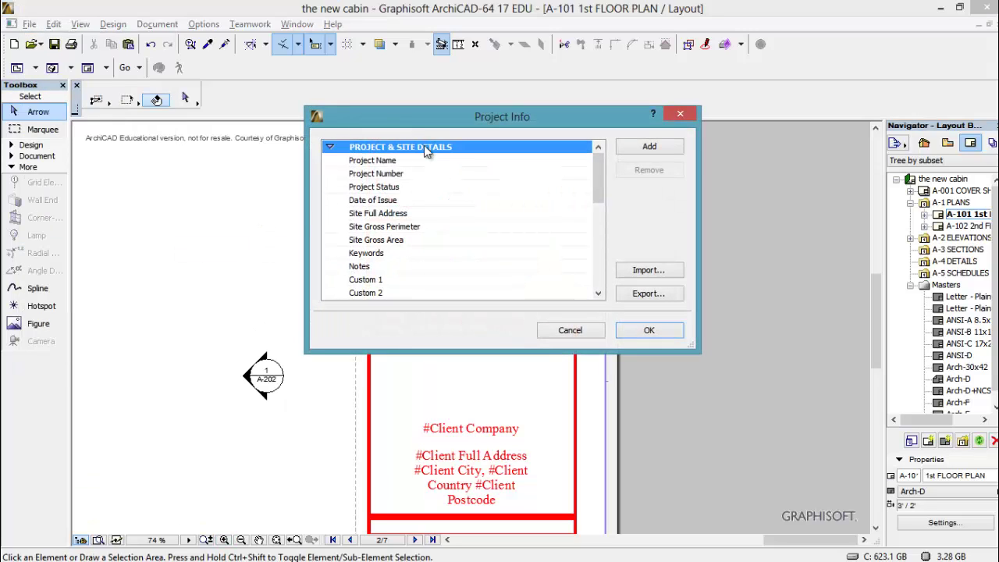
left_click(485, 160)
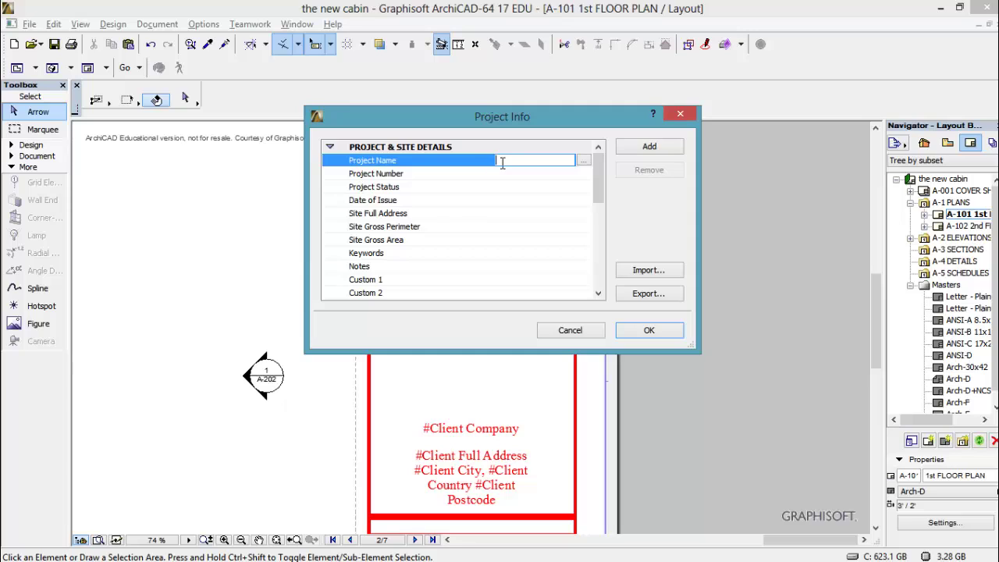
type("AT")
type("derson New")
type("Con")
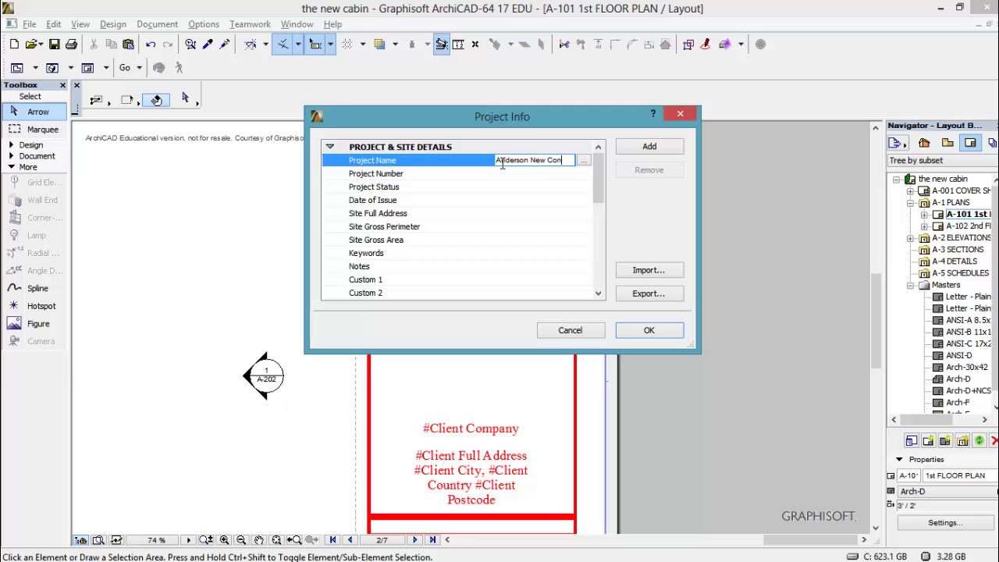
type("struction")
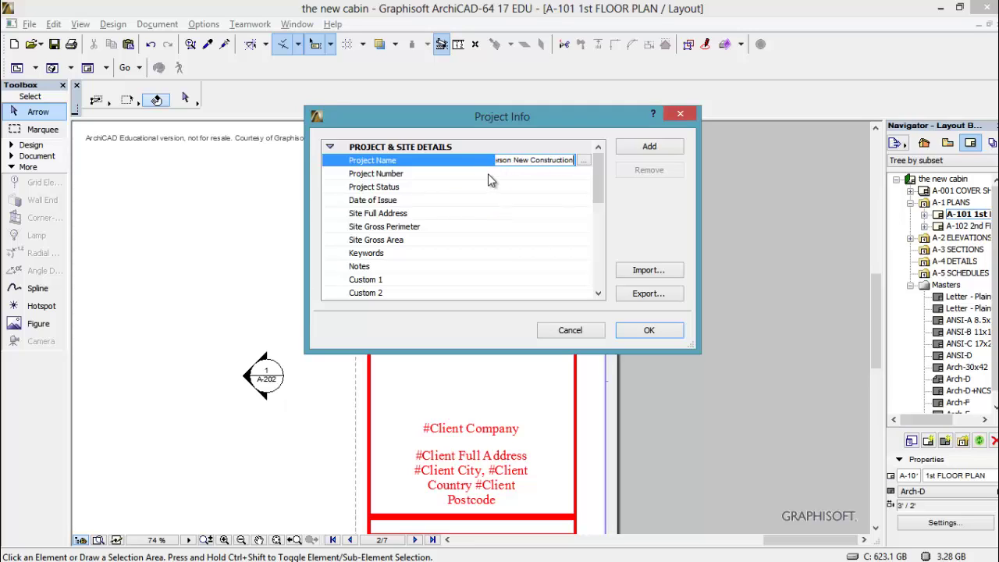
left_click(487, 173)
Enter "Smith Architecture" as the architect name in the architect details and apply the project information.
left_click_drag(601, 185, 602, 216)
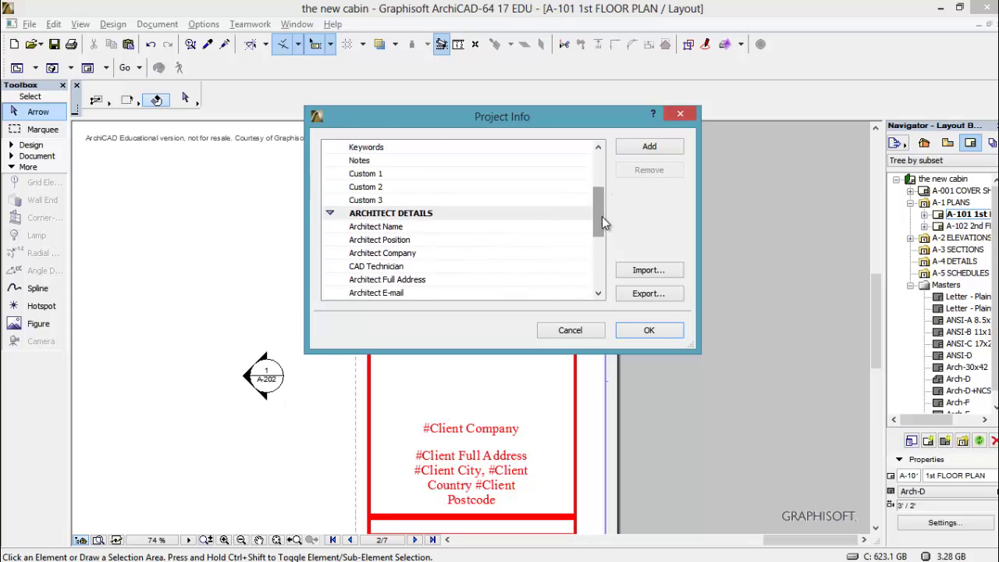
left_click(479, 227)
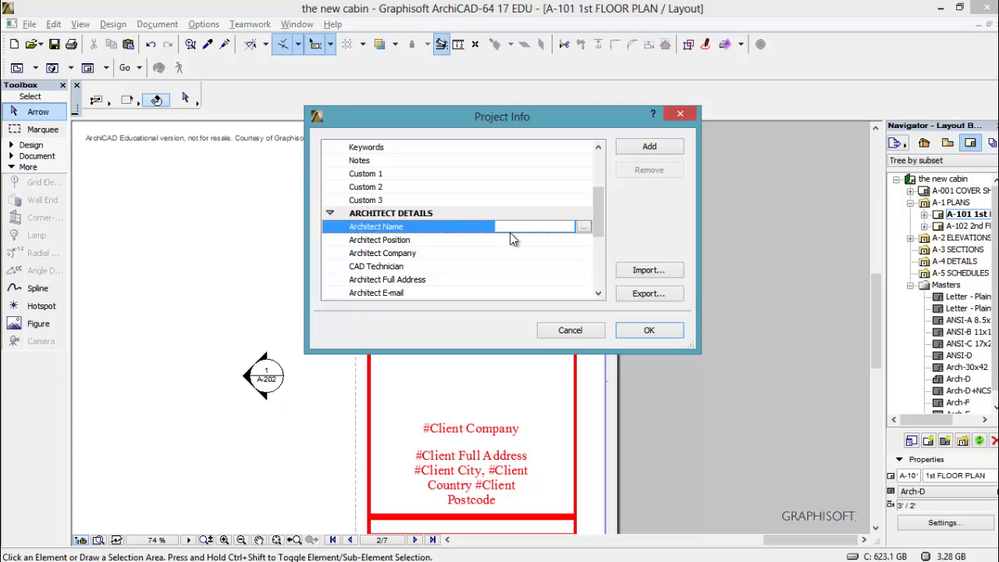
left_click(515, 227)
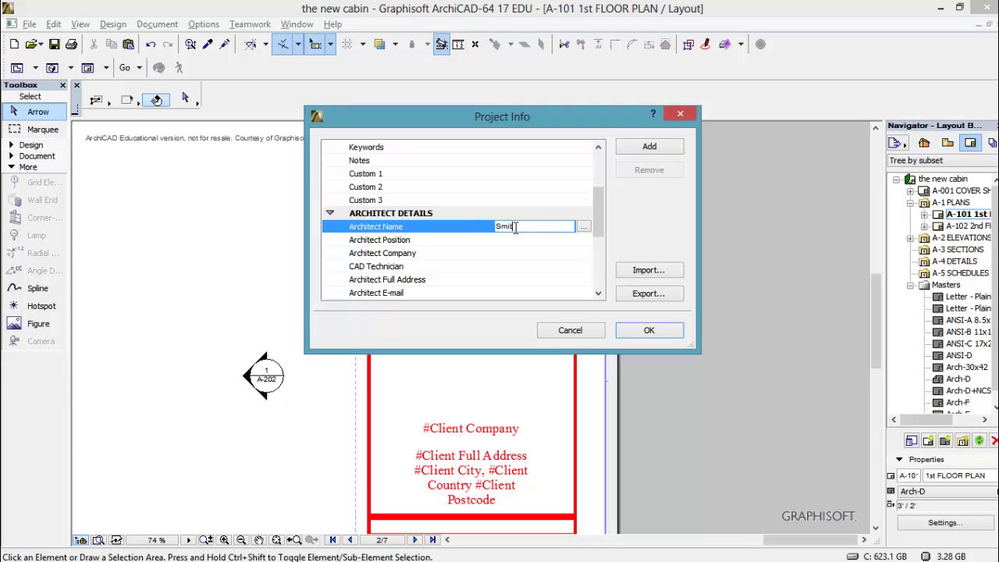
type("Smith Architecture")
left_click_drag(600, 229, 601, 263)
left_click(648, 331)
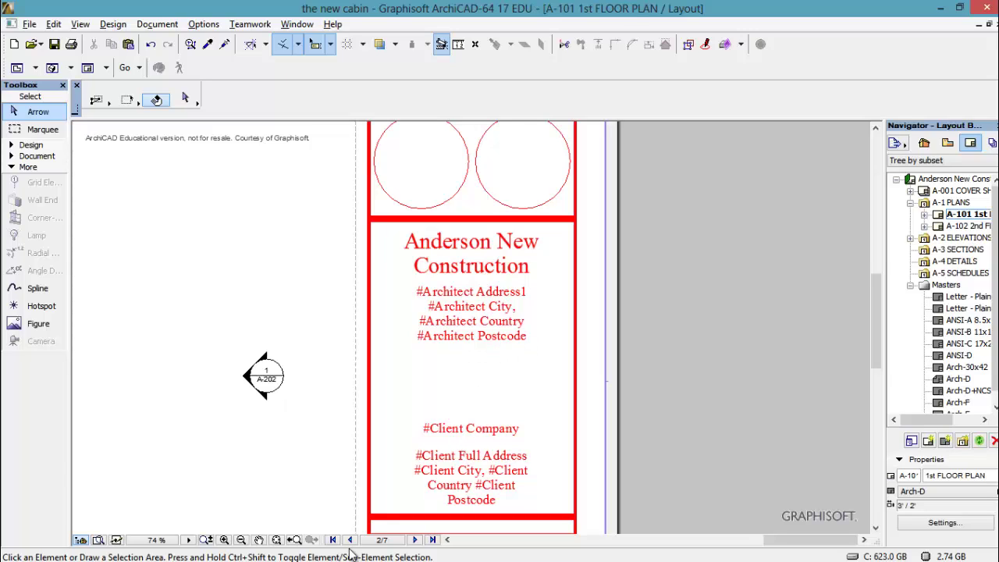
Set up the layout print for Microsoft XPS Document Writer, landscape and fit to page, and close the print settings without printing.
left_click(277, 540)
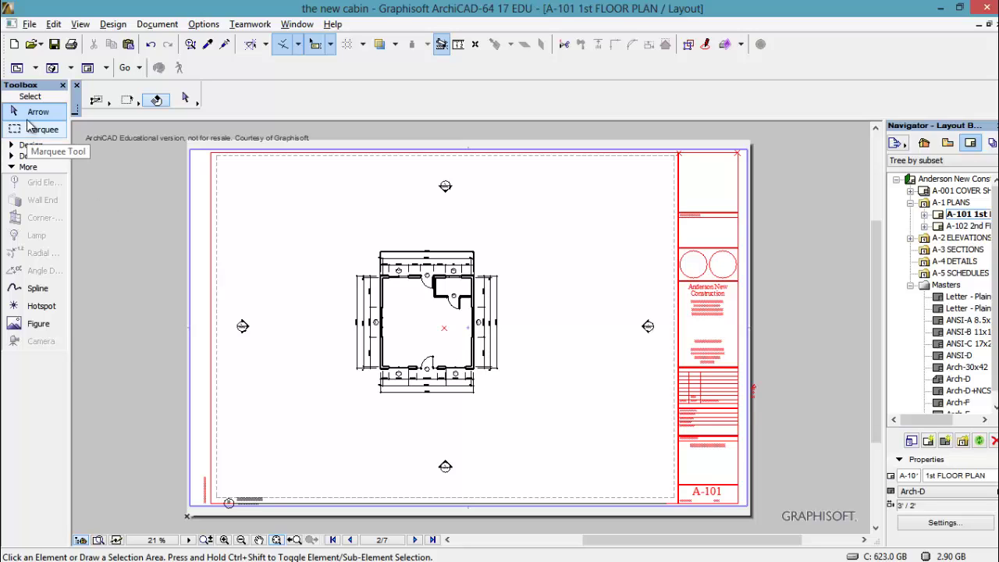
left_click(29, 25)
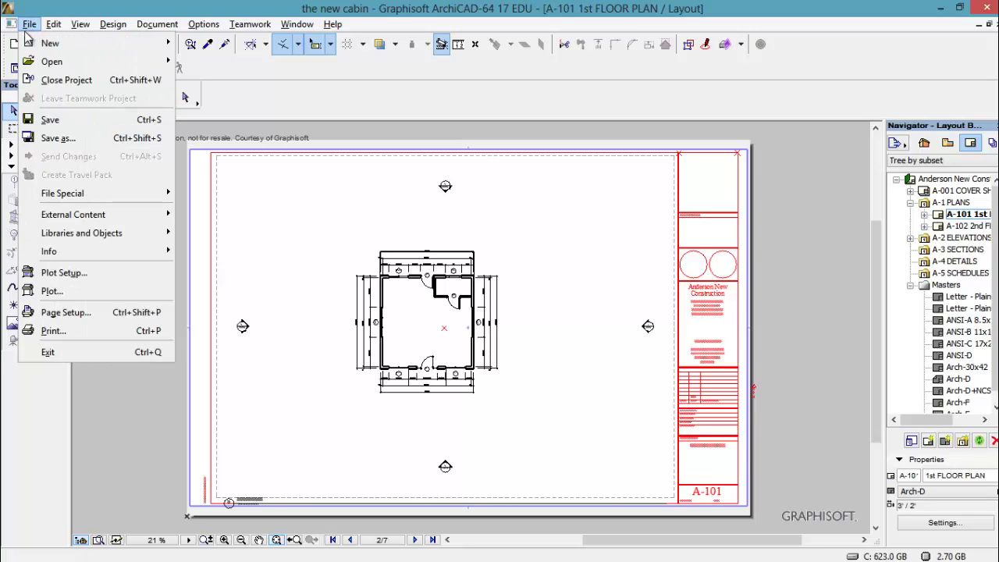
left_click(78, 329)
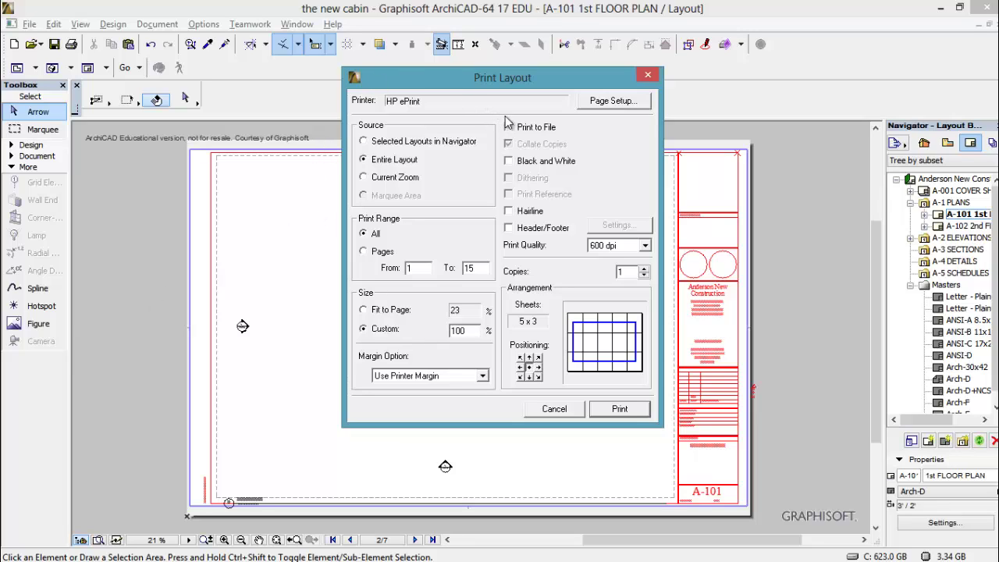
left_click(627, 101)
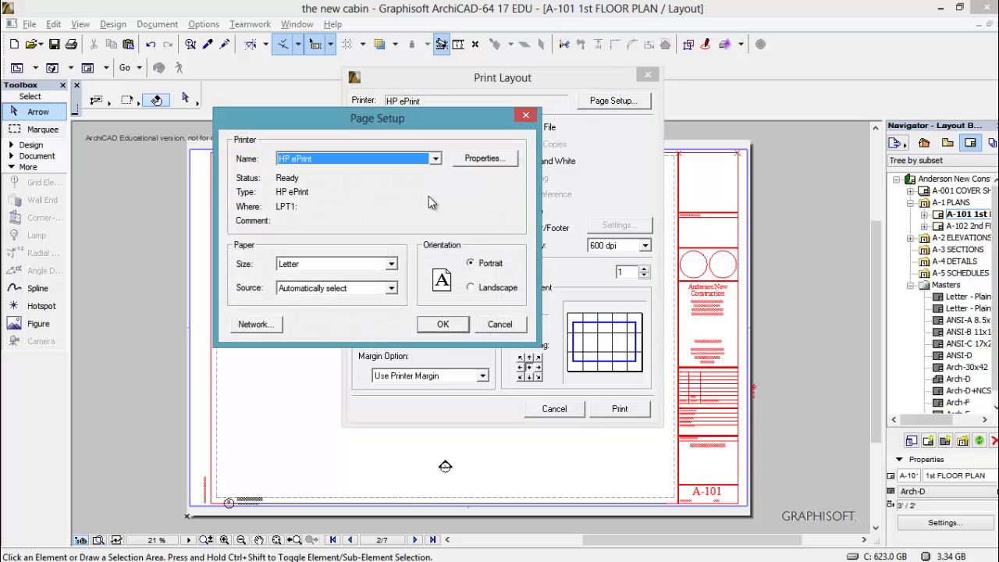
left_click(436, 159)
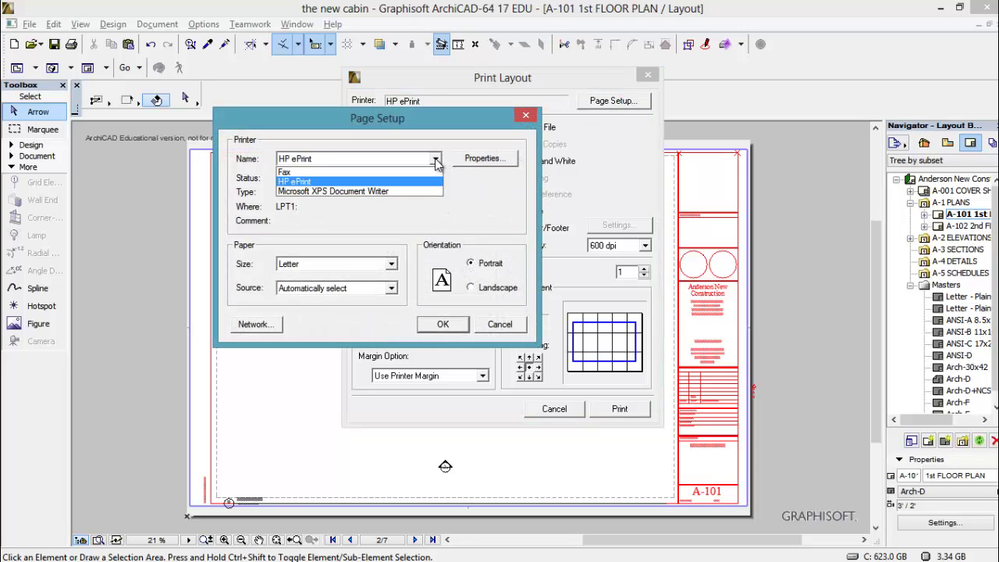
left_click(358, 191)
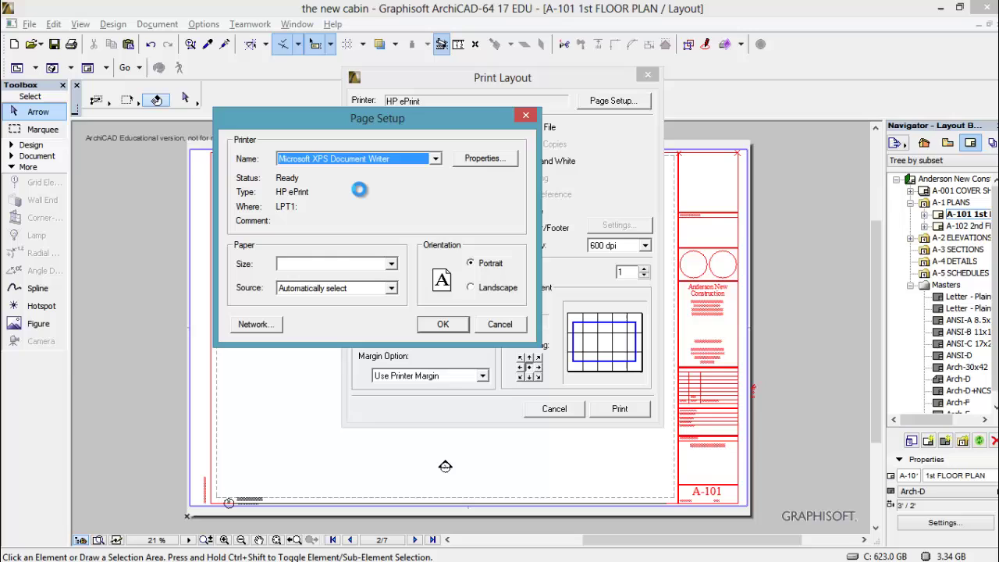
left_click(470, 288)
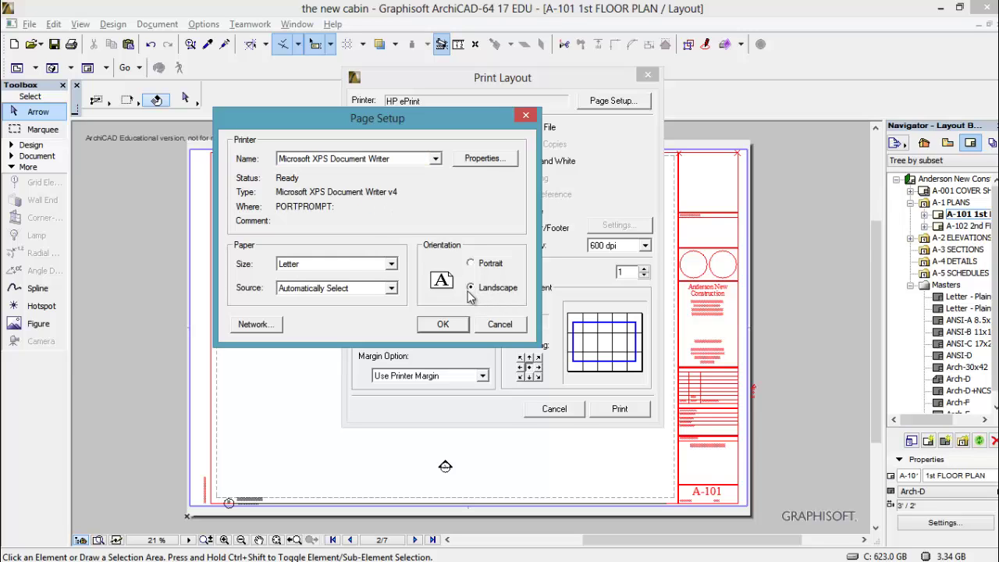
left_click(442, 323)
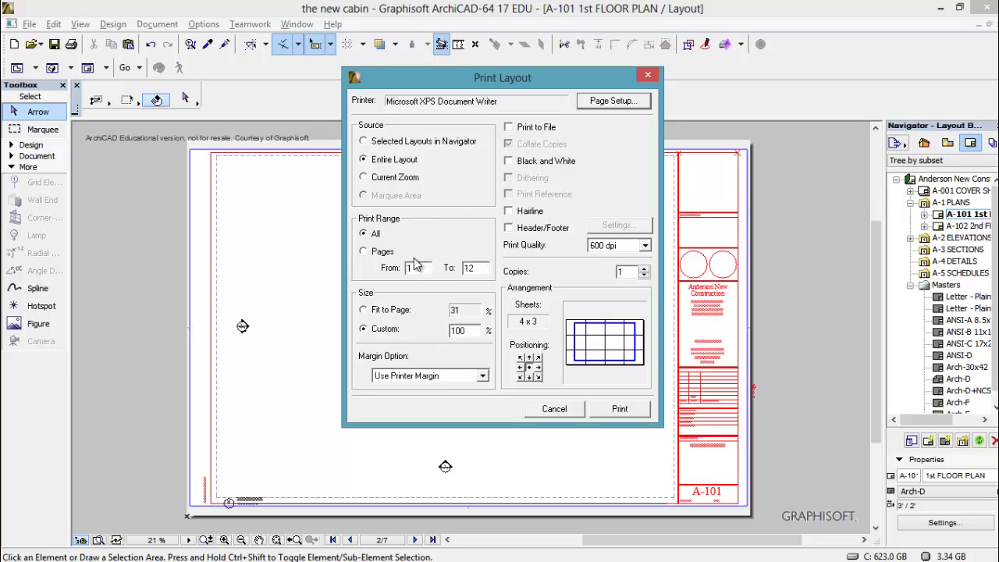
left_click(363, 310)
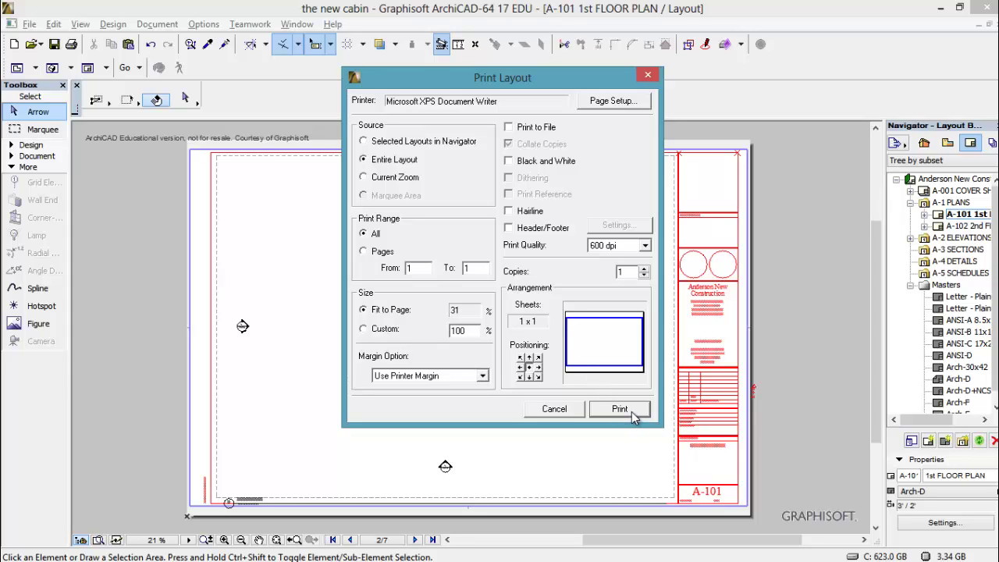
left_click(553, 409)
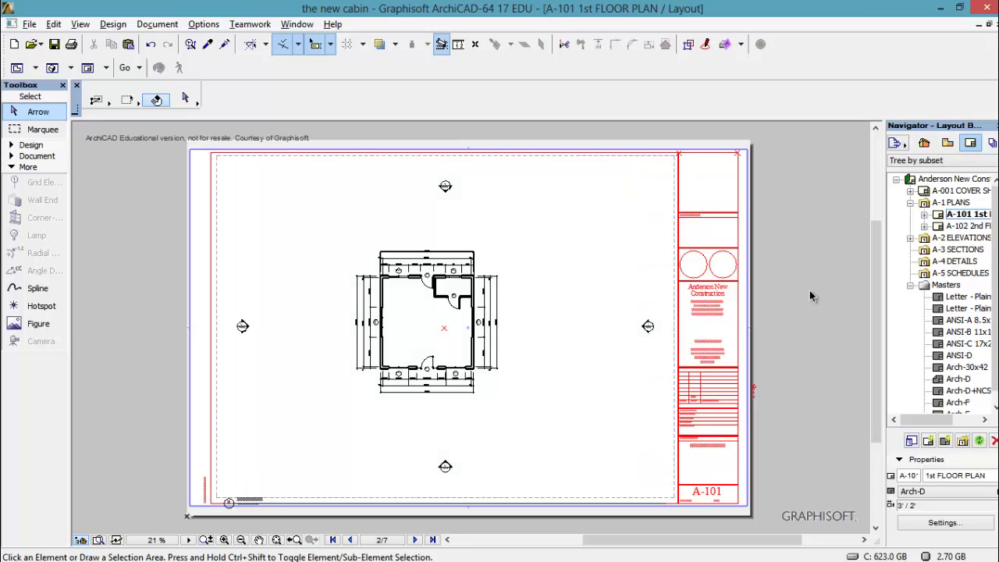
Open the Generic Perspective 3D view and orbit the cabin to a raised corner view of its porch side, fitted in the window.
left_click(925, 144)
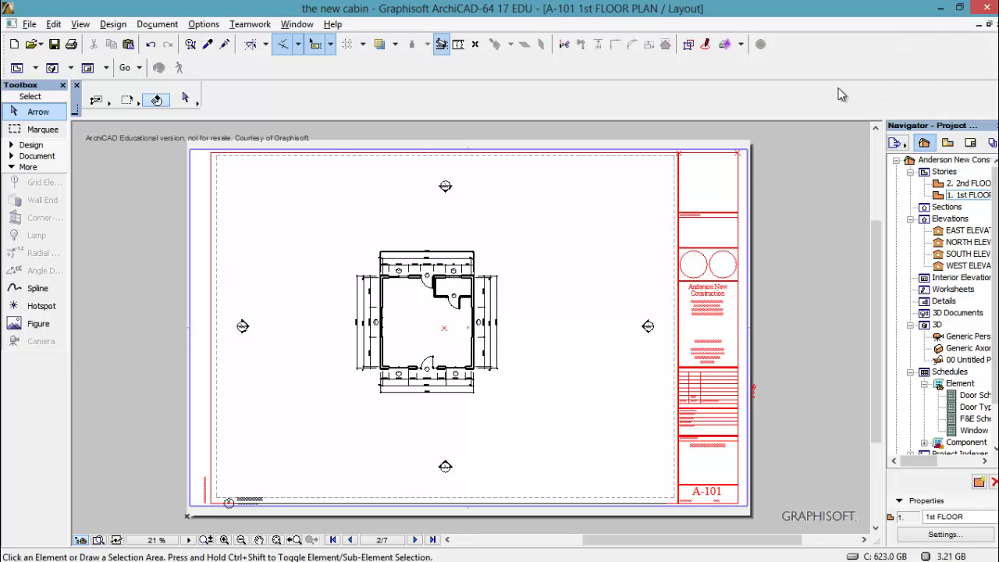
double_click(961, 341)
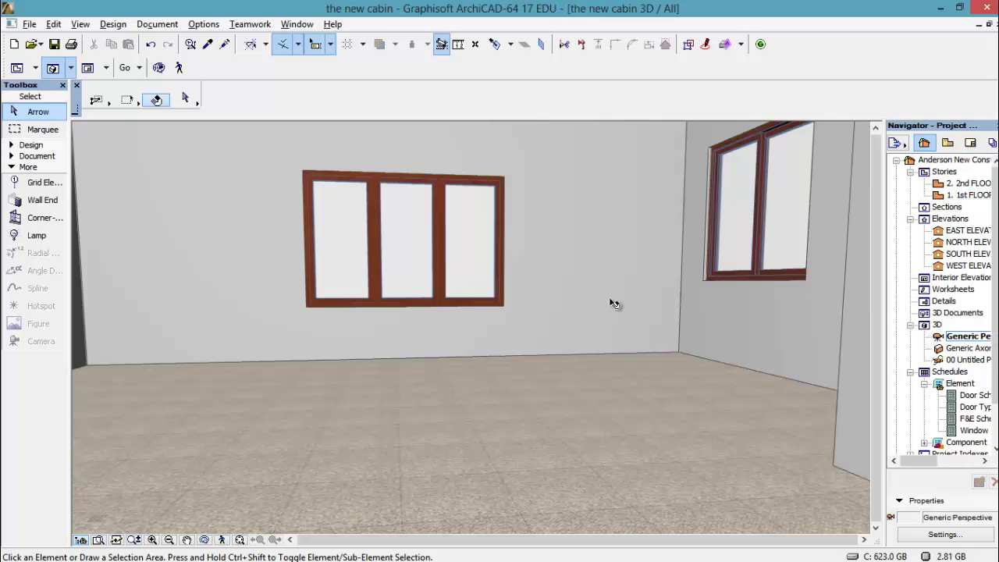
left_click(241, 540)
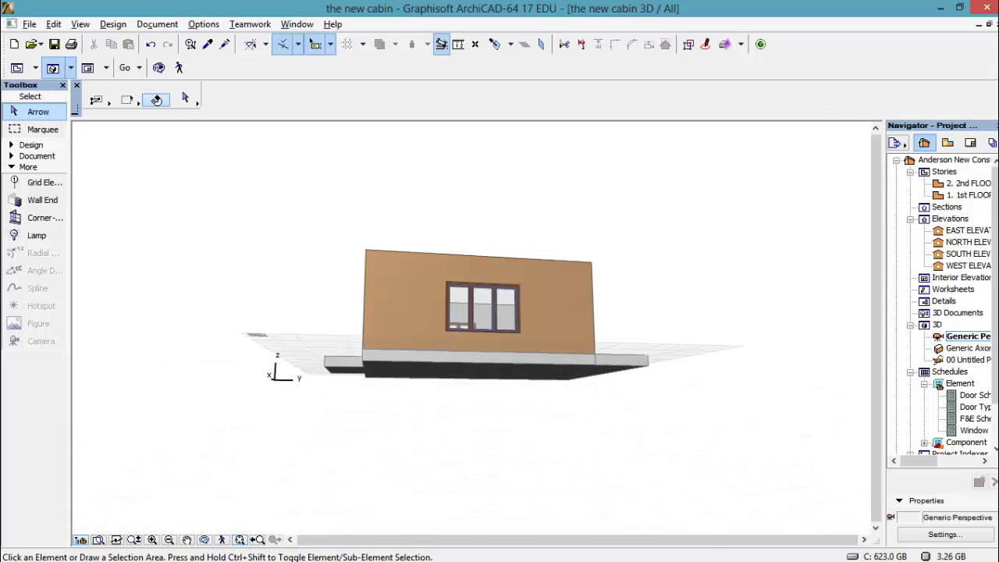
left_click(204, 538)
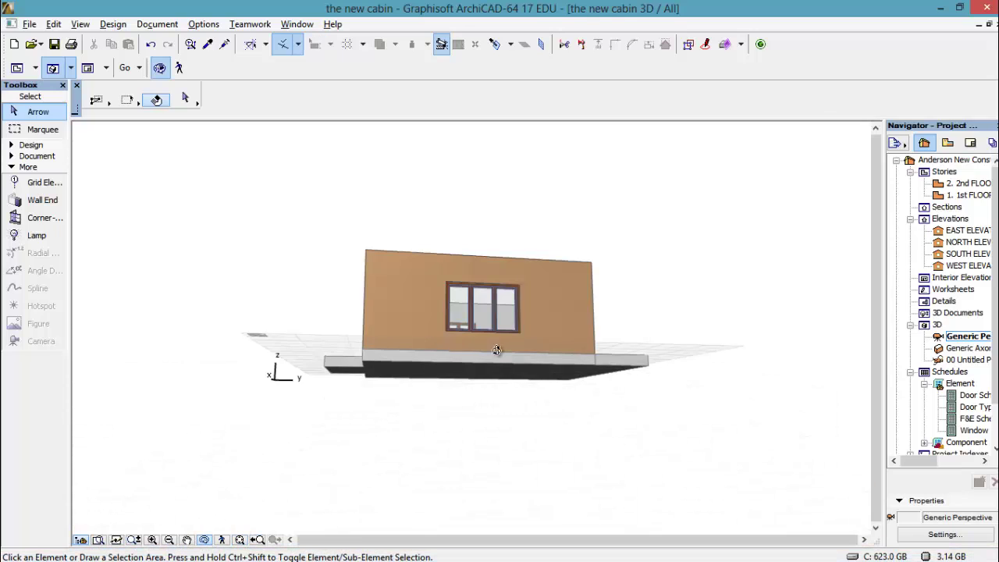
left_click_drag(523, 346, 408, 445)
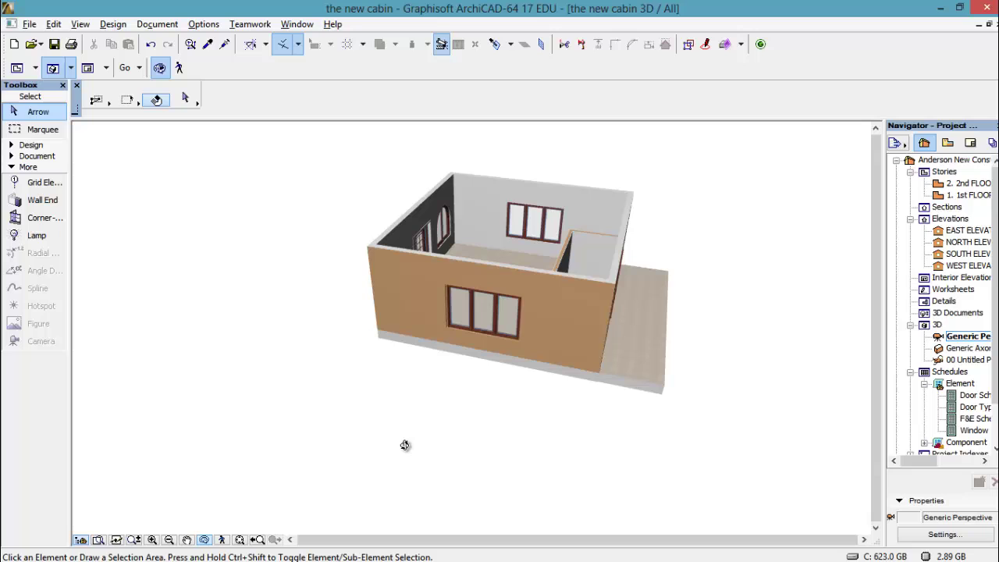
left_click_drag(618, 329, 716, 331)
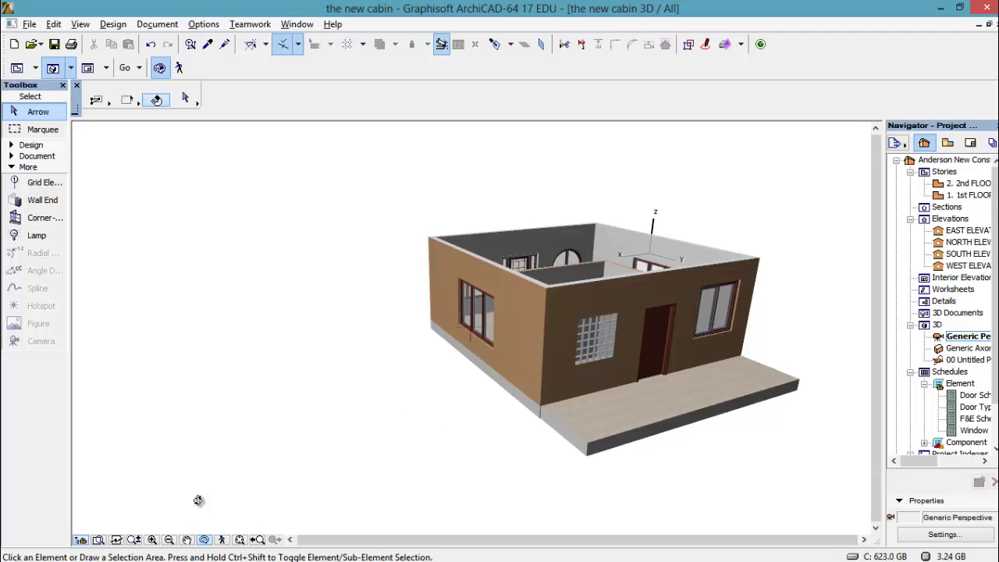
left_click(241, 540)
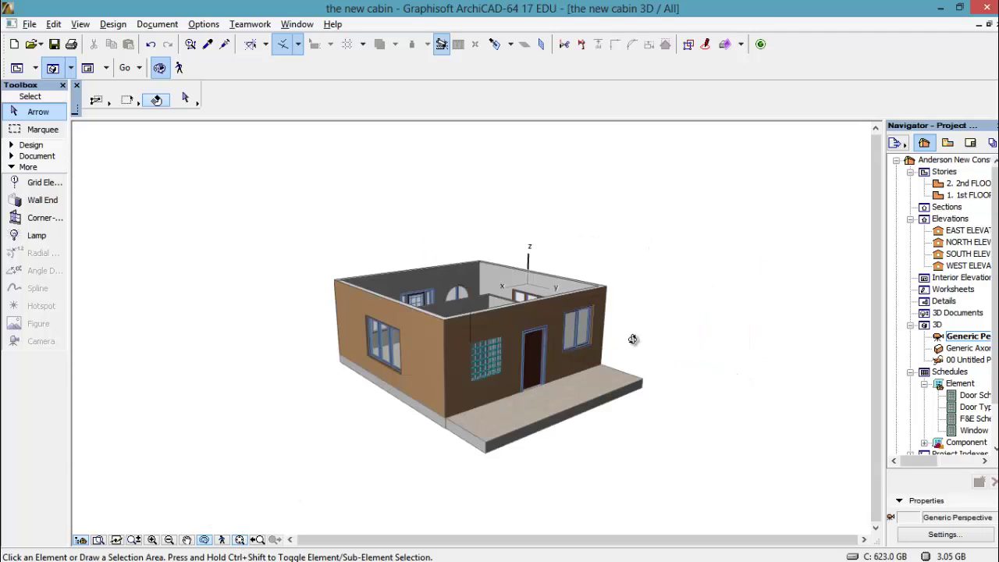
Place the Generic Perspective view as a drawing on the A-101 1st FLOOR PLAN layout.
left_click(971, 144)
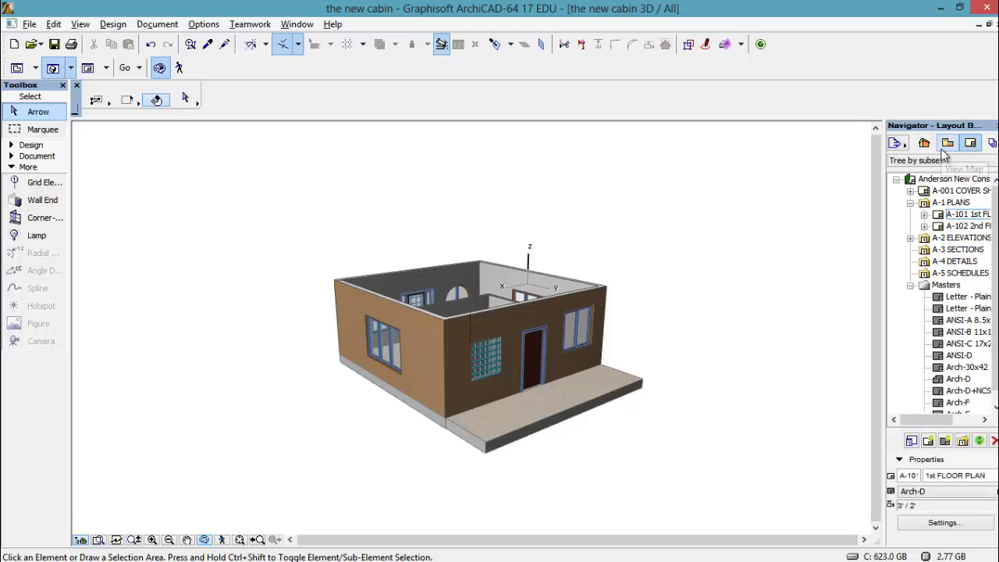
double_click(945, 216)
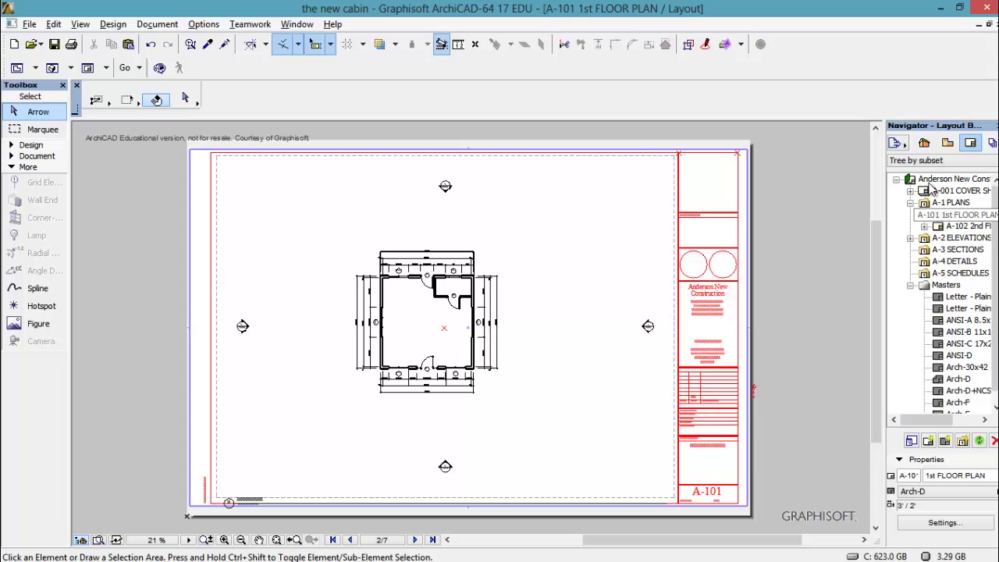
left_click(924, 142)
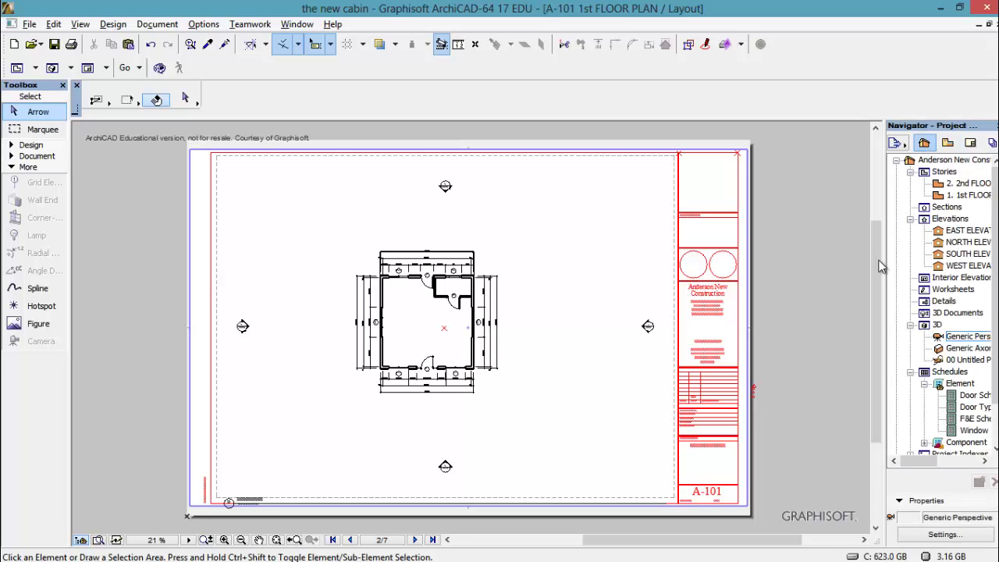
left_click_drag(934, 337, 520, 412)
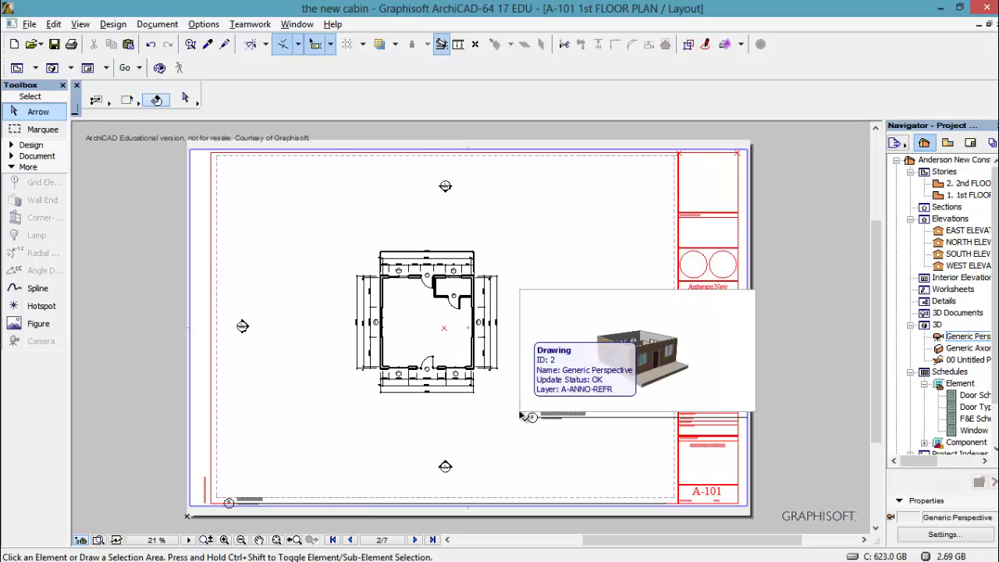
Move the Generic Perspective drawing to the sheet's upper right area, just inside the title block.
left_click(600, 341)
left_click_drag(601, 342, 550, 422)
left_click(563, 327)
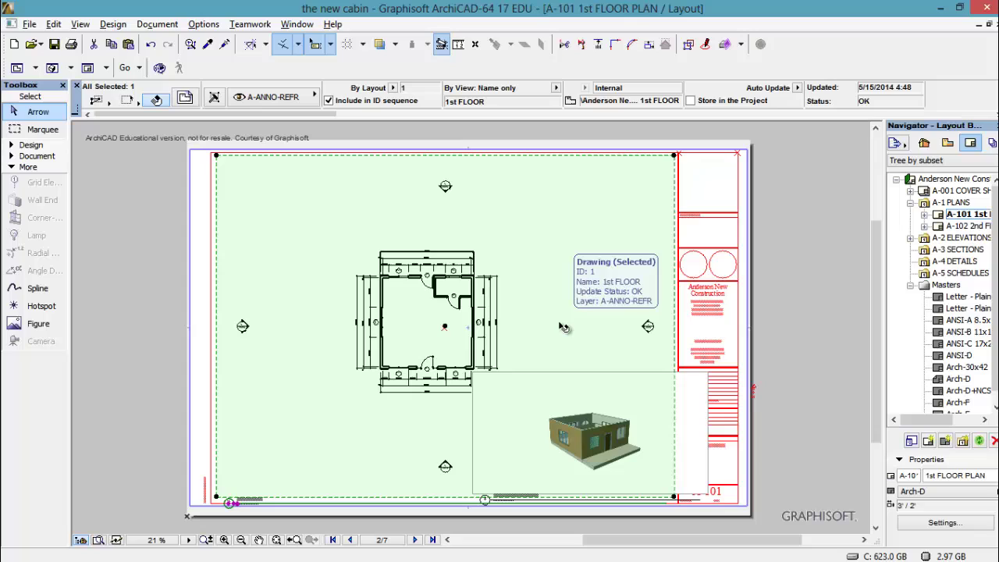
left_click(813, 383)
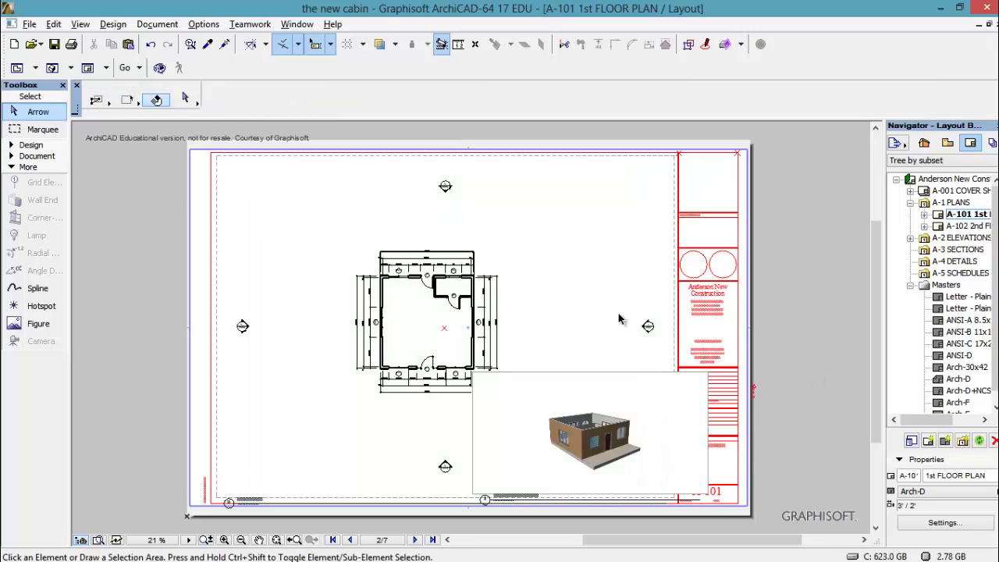
left_click(491, 377)
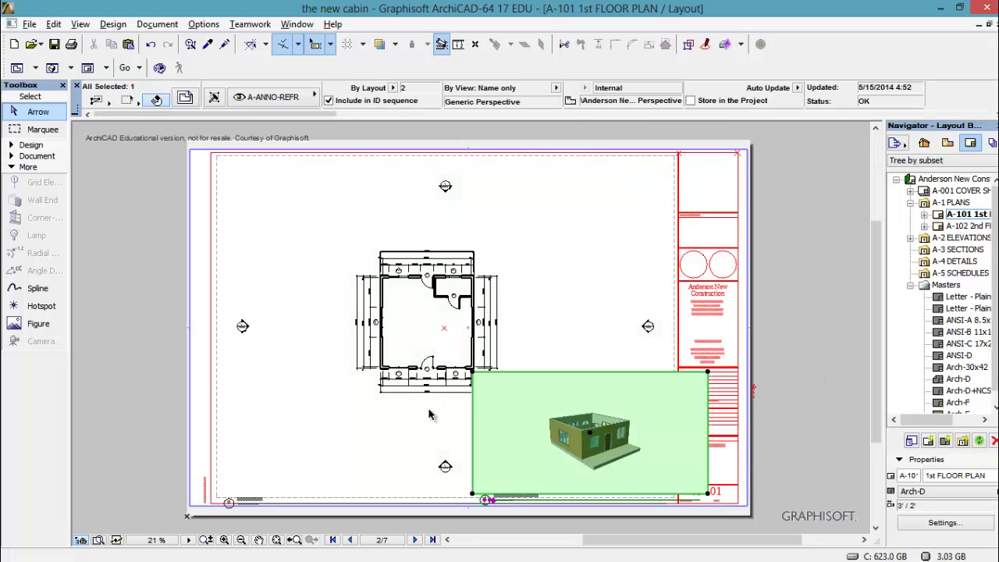
left_click(472, 373)
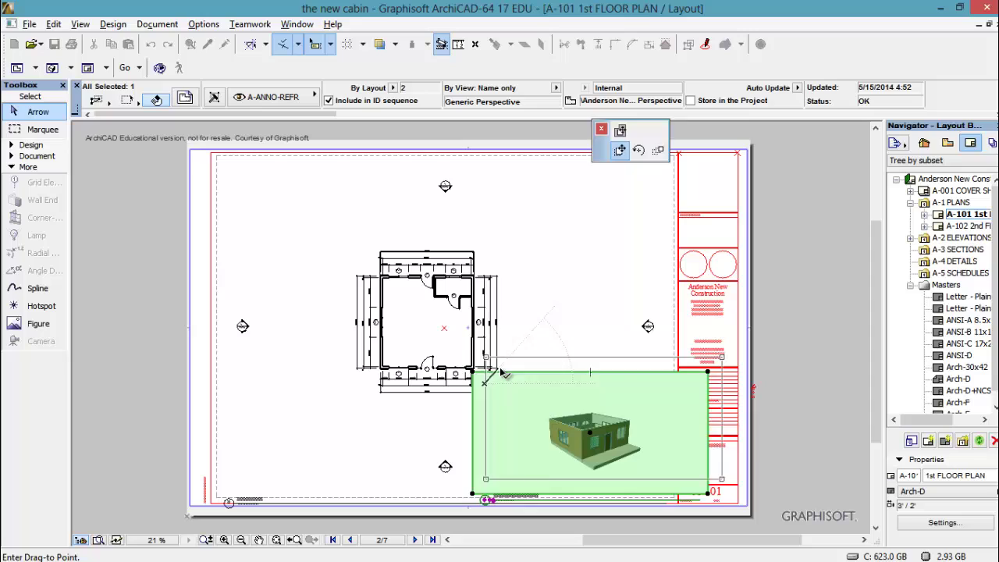
left_click(485, 358)
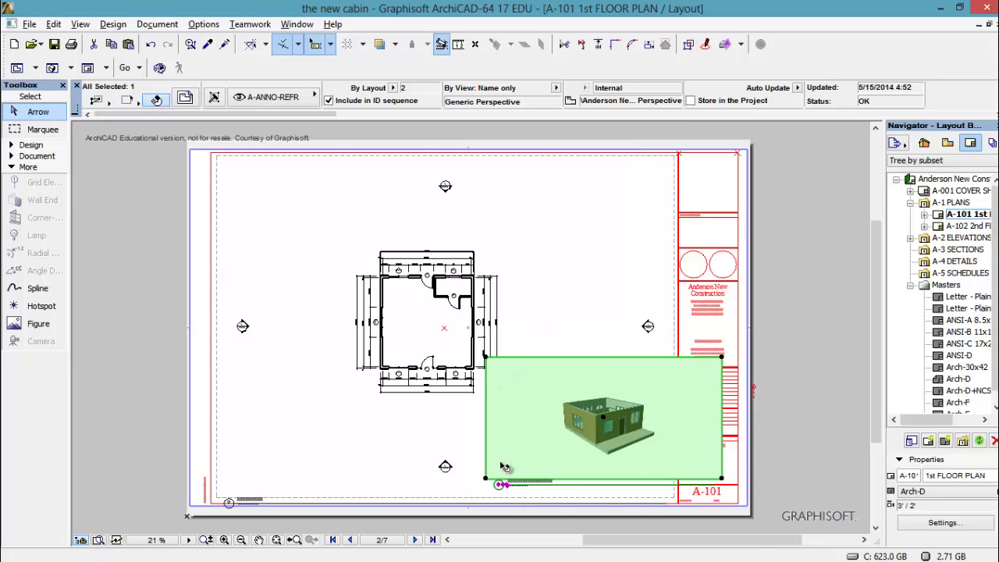
left_click(539, 428)
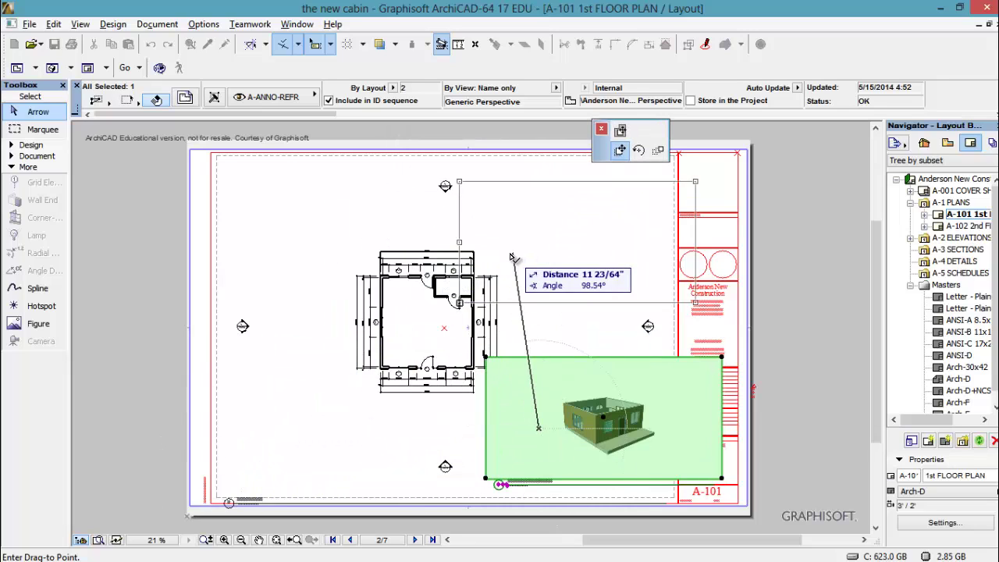
left_click(485, 234)
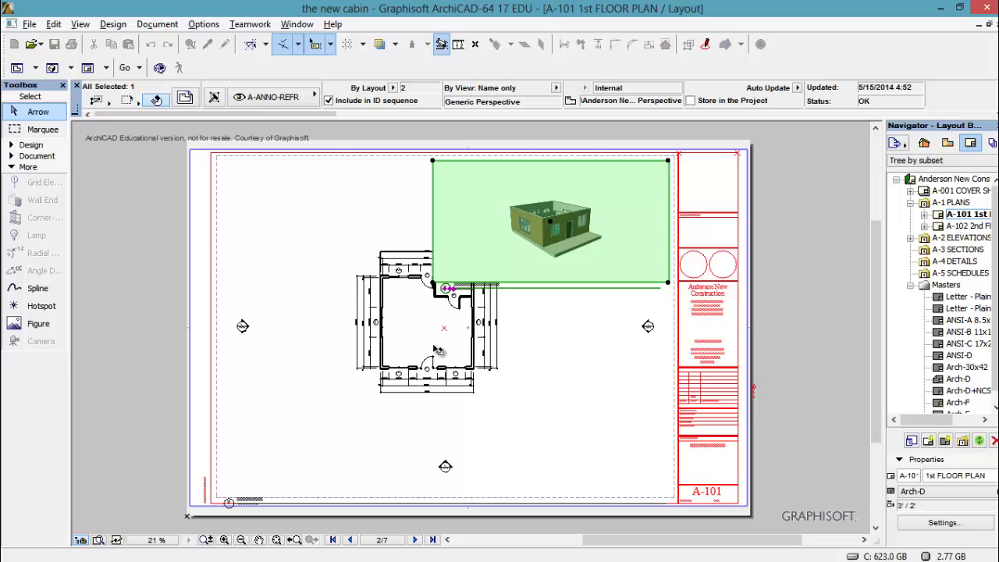
Move the 1st FLOOR plan drawing down and to the left on the sheet, away from the perspective drawing.
left_click(437, 350)
left_click(444, 346)
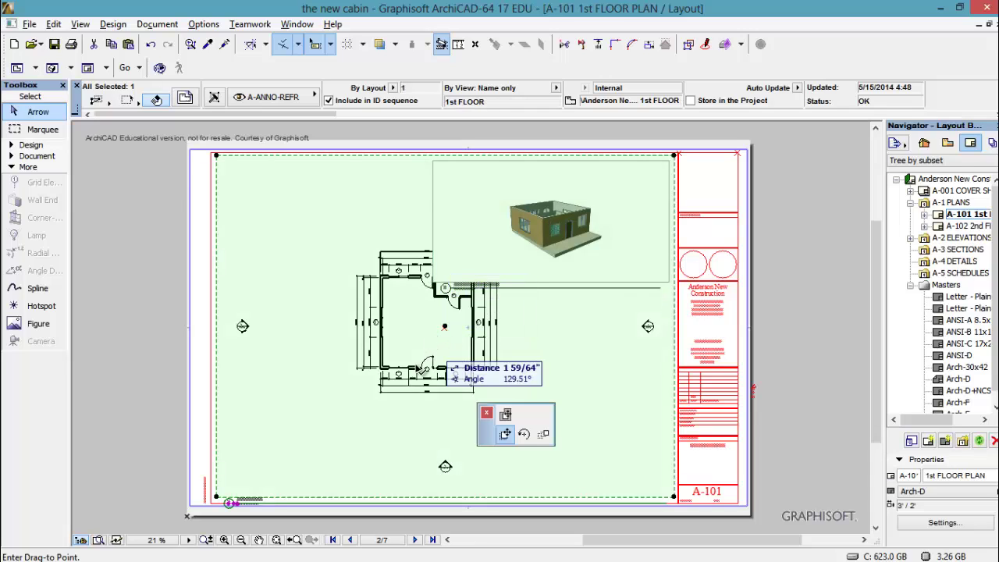
left_click(406, 384)
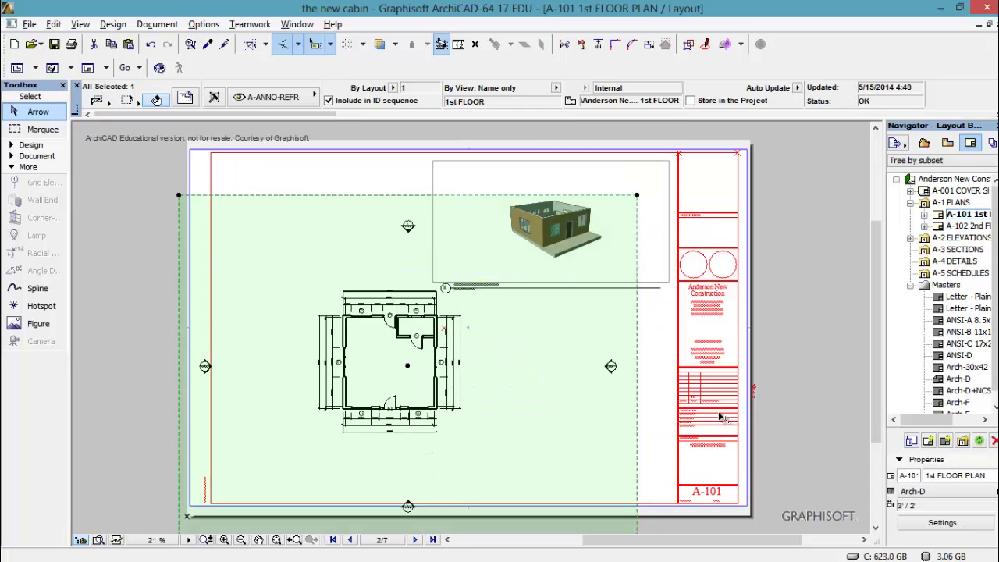